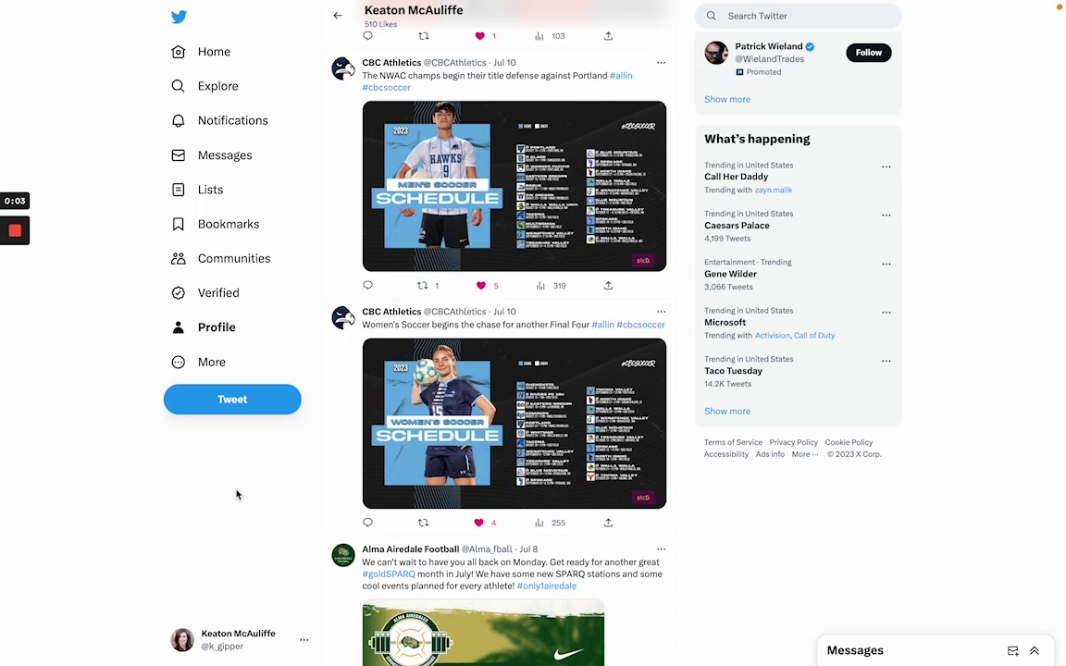
# Look through the liked posts for examples of team schedule graphics.
pyautogui.scroll(-3, 236, 495)
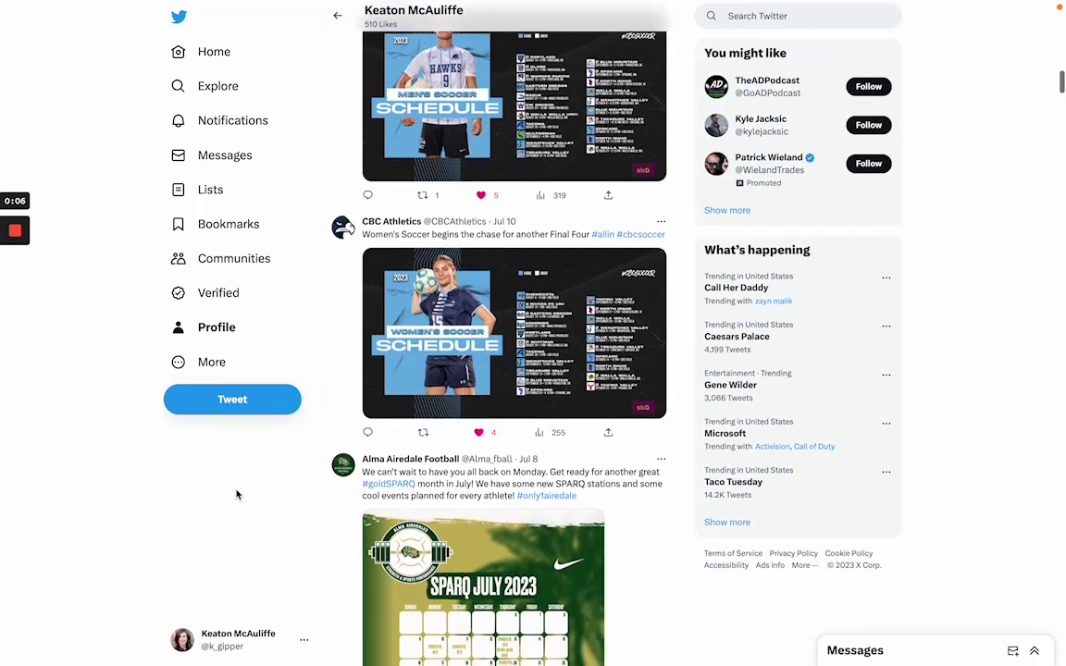
pyautogui.scroll(-3, 236, 495)
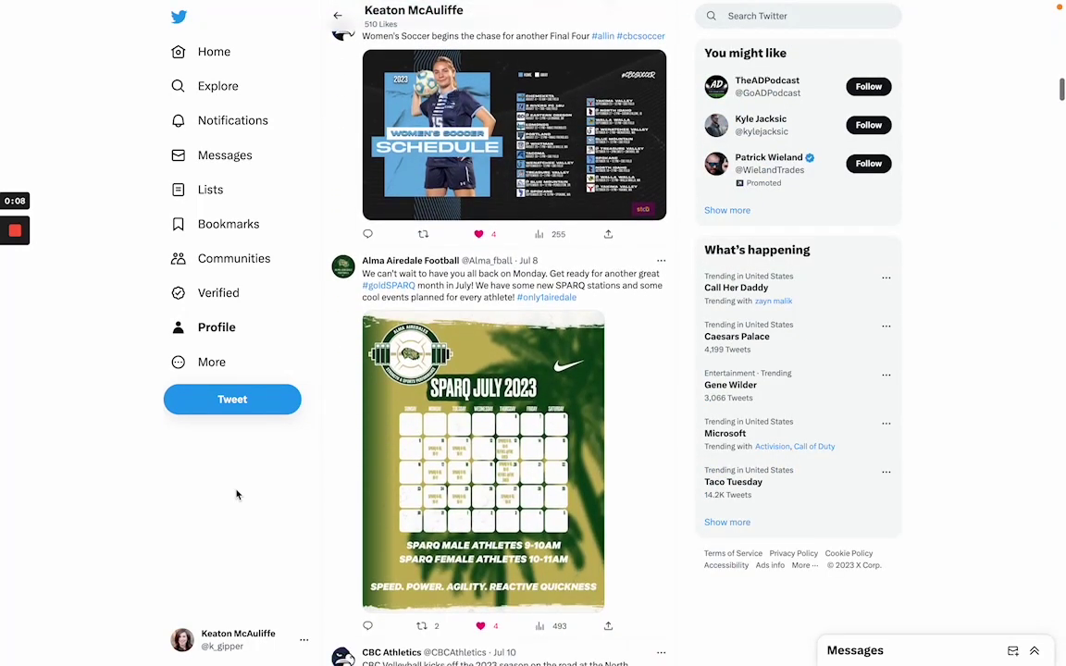
pyautogui.scroll(-3, 235, 495)
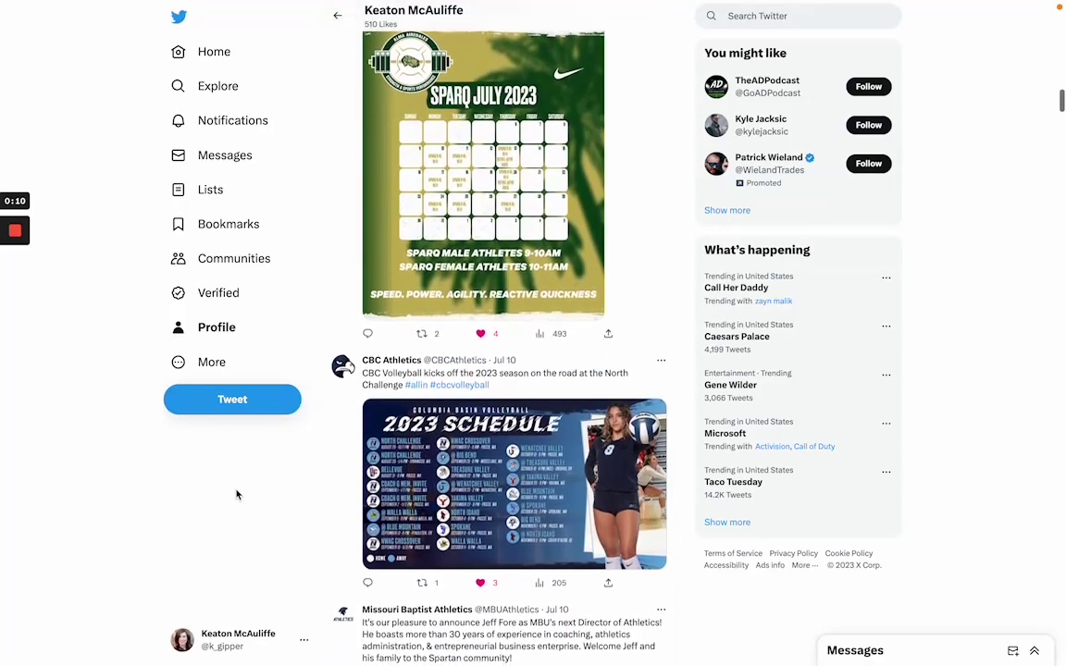
pyautogui.scroll(-2, 236, 495)
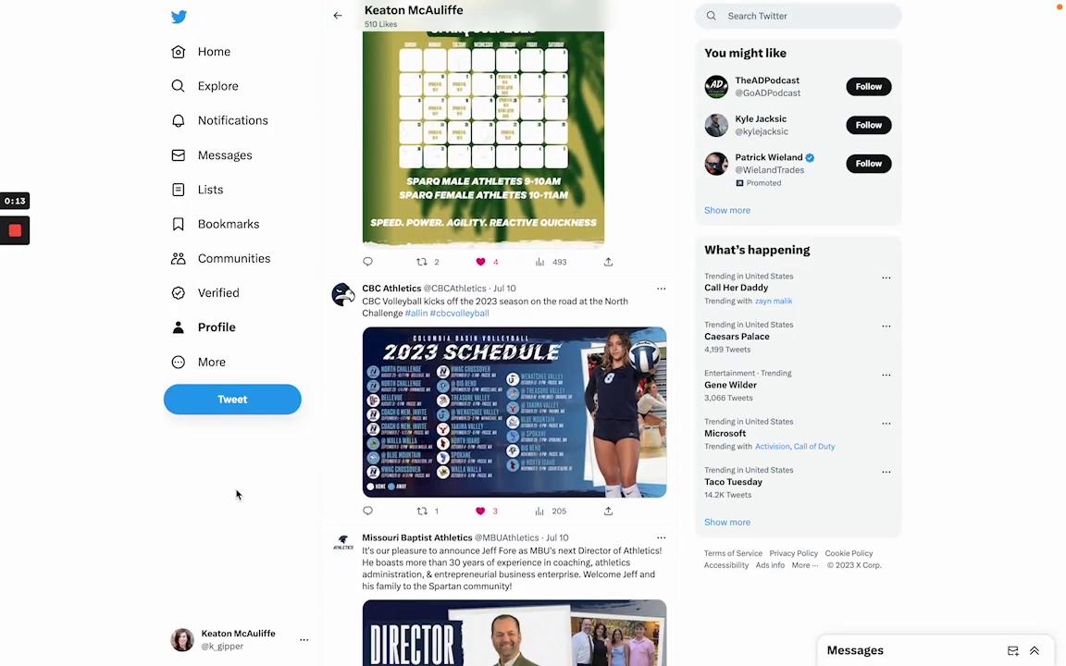
pyautogui.scroll(-3, 236, 495)
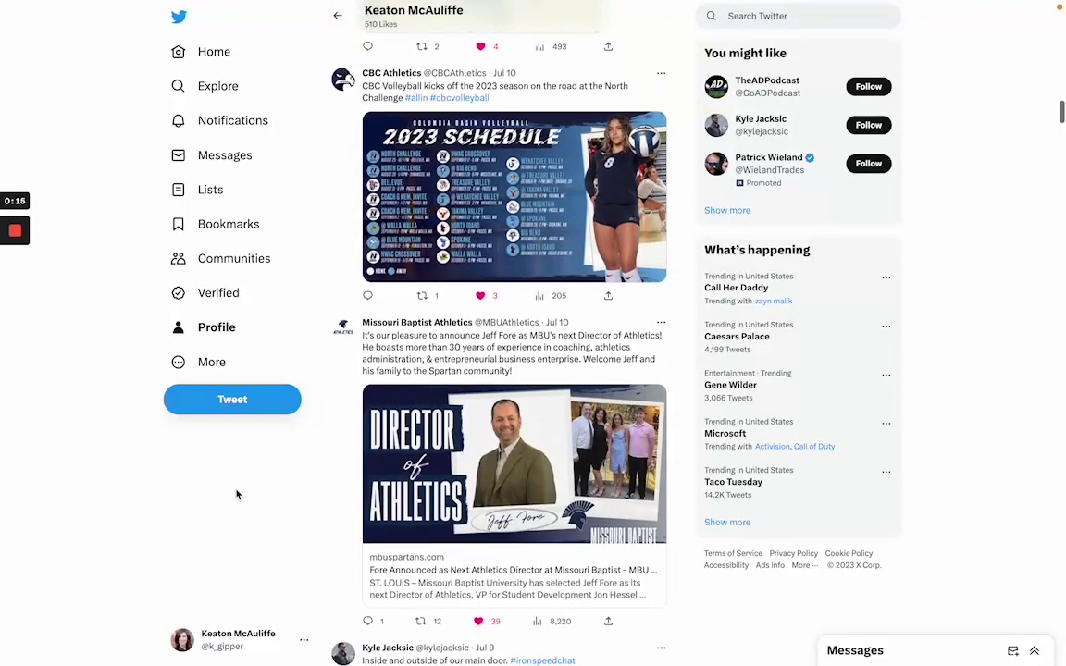
pyautogui.scroll(-10, 236, 495)
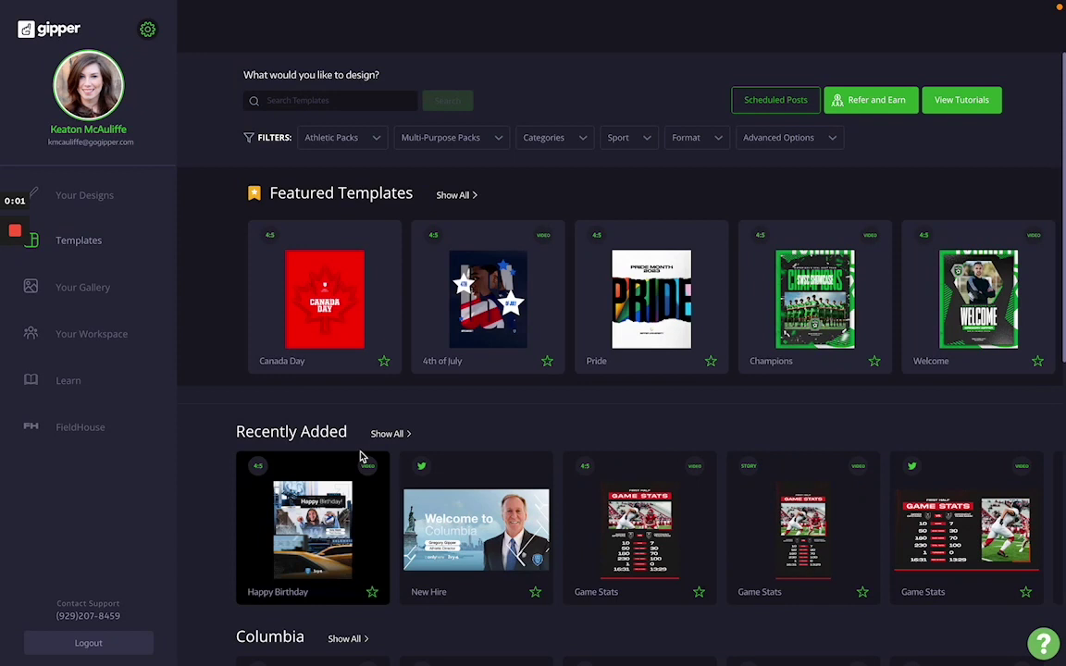
# Switch to Gipper, search the templates for "schedule" and look through the results.
pyautogui.click(345, 100)
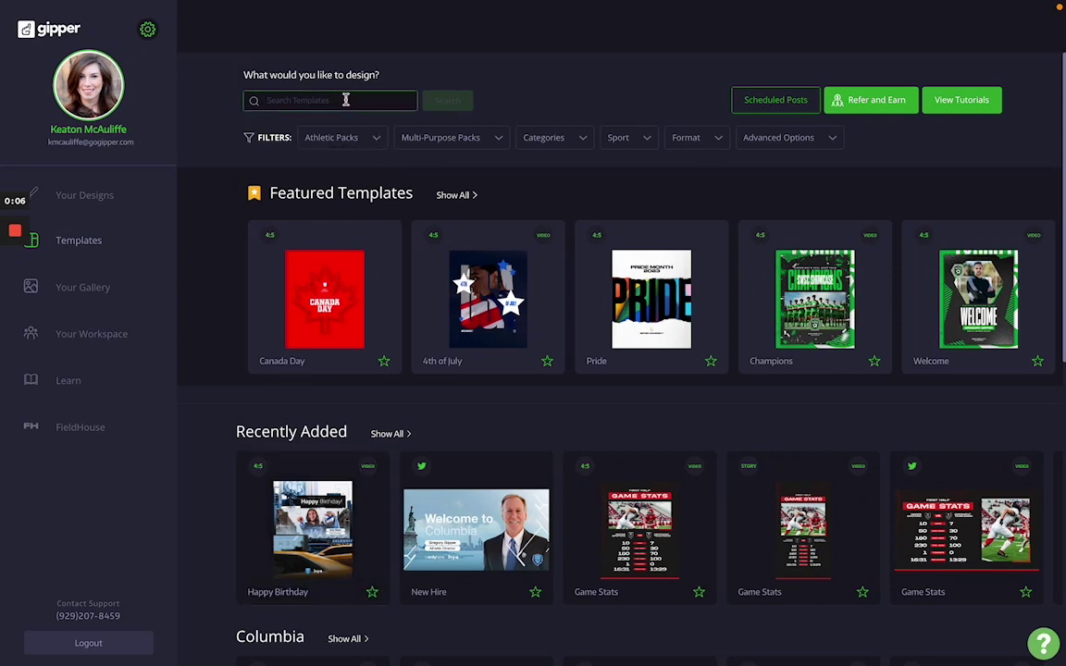
pyautogui.write('schedule')
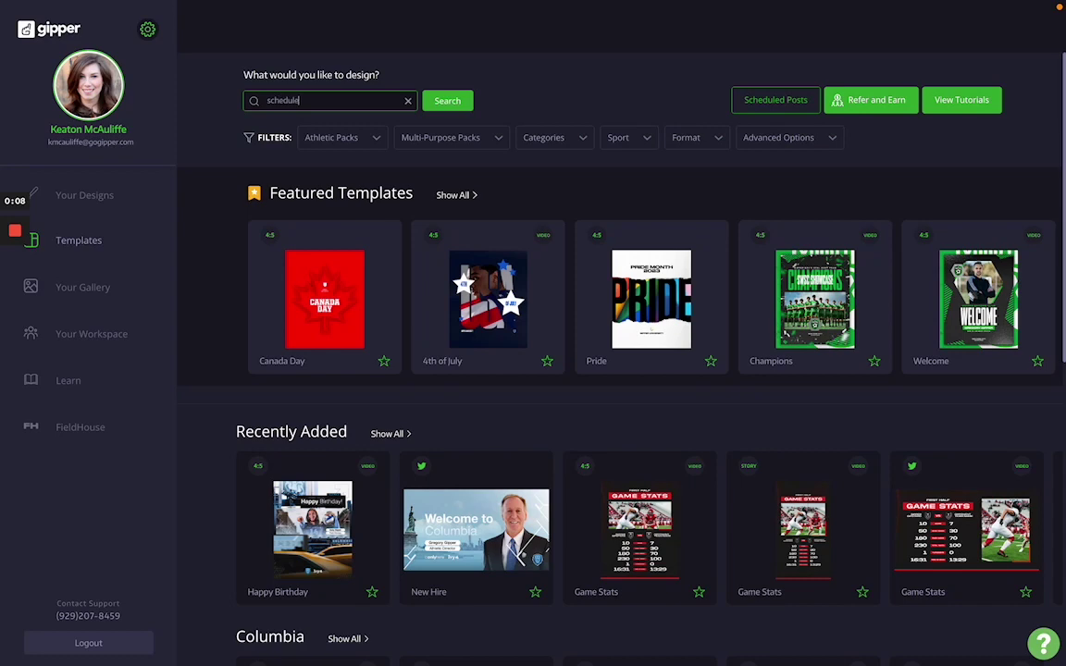
pyautogui.press('Return')
pyautogui.scroll(-2, 542, 353)
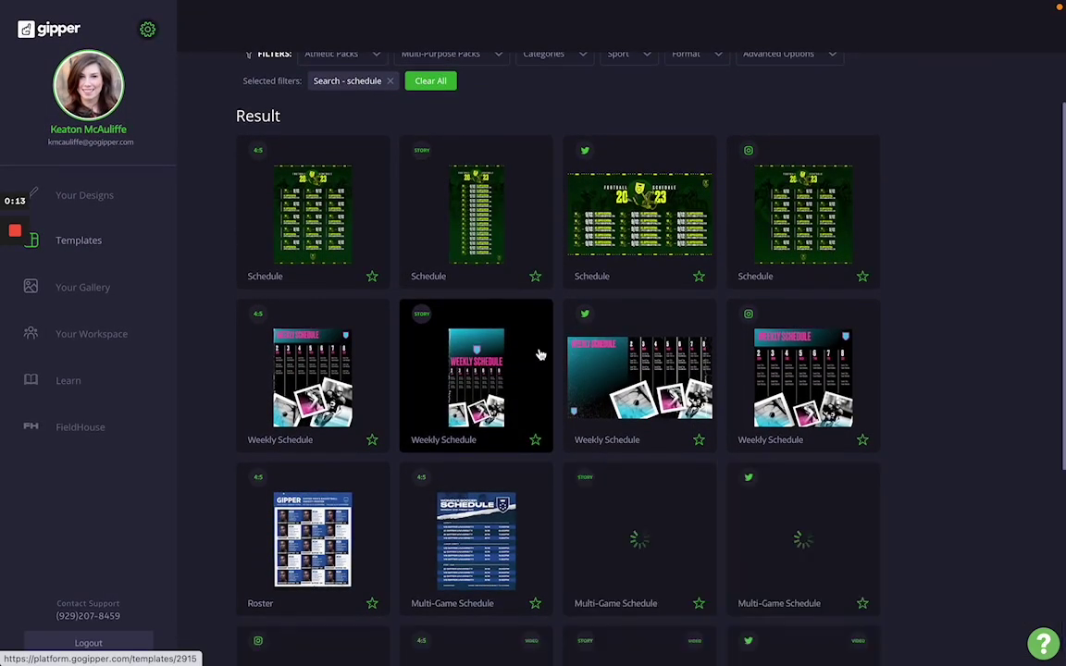
pyautogui.scroll(-3, 661, 522)
pyautogui.scroll(-1, 661, 523)
pyautogui.scroll(5, 661, 518)
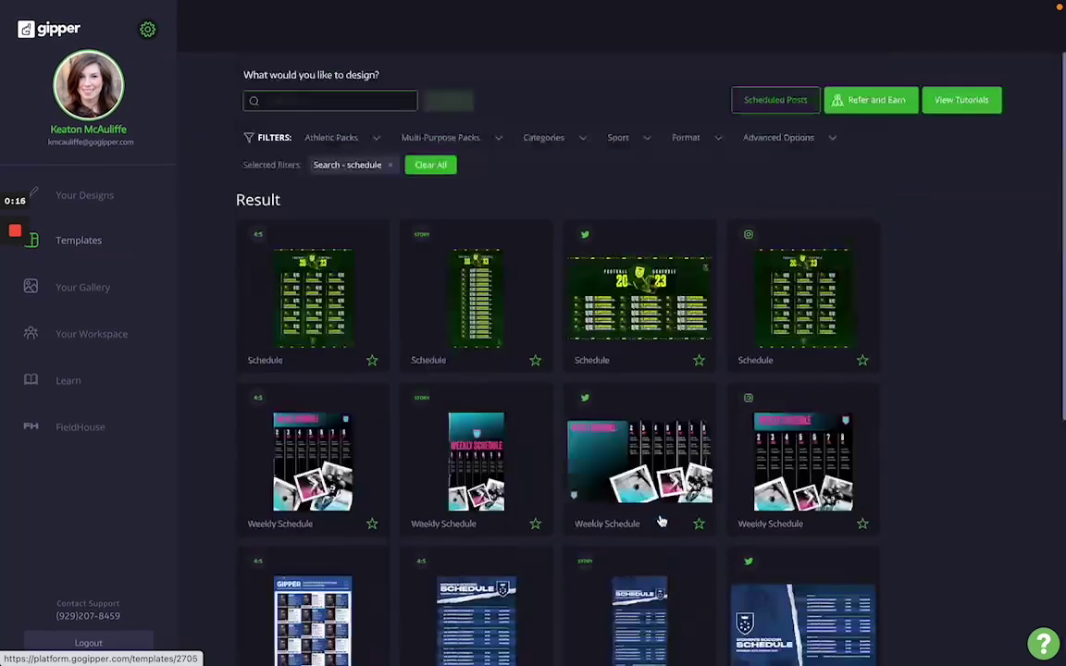
# Clear the template search and filter the templates by the Schedules category.
pyautogui.click(429, 169)
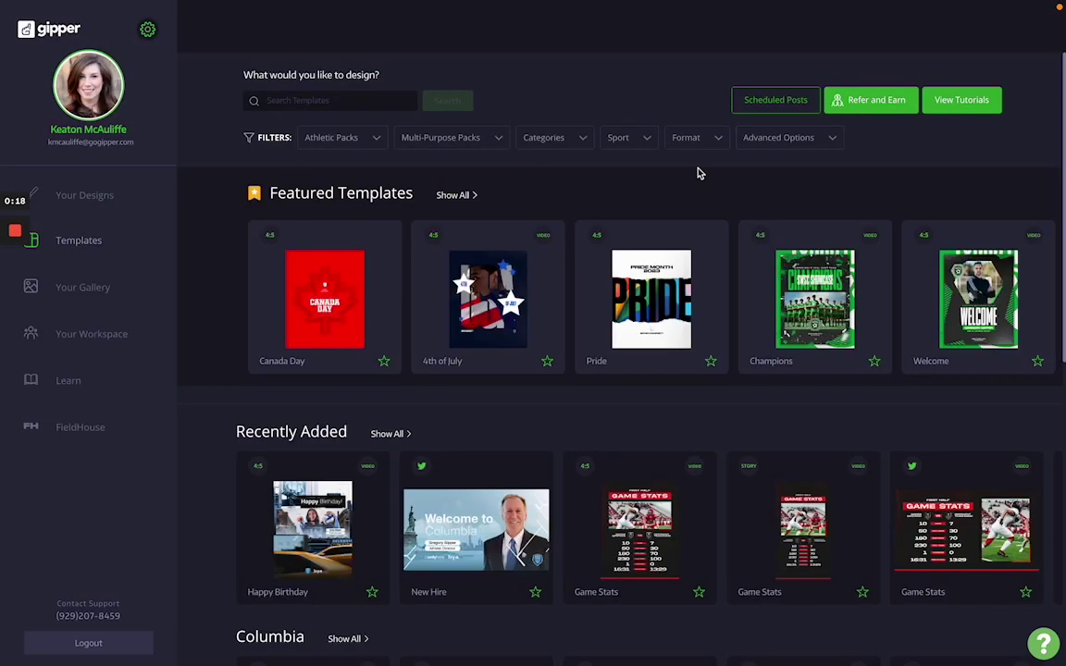
pyautogui.click(577, 139)
pyautogui.scroll(-5, 619, 287)
pyautogui.scroll(-2, 619, 288)
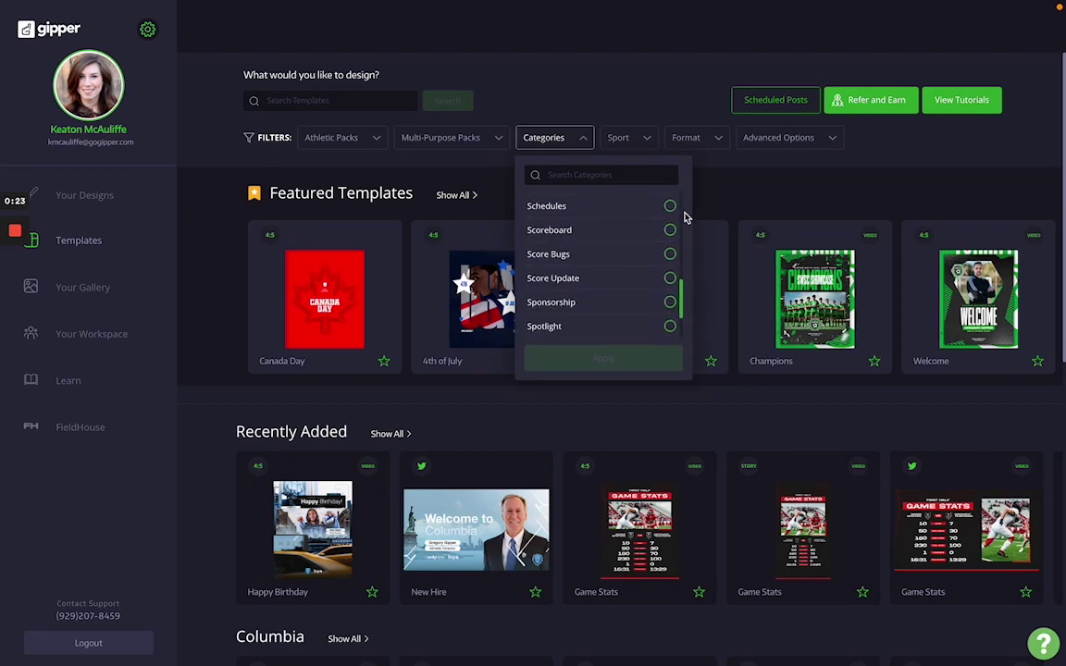
pyautogui.click(669, 206)
pyautogui.click(597, 361)
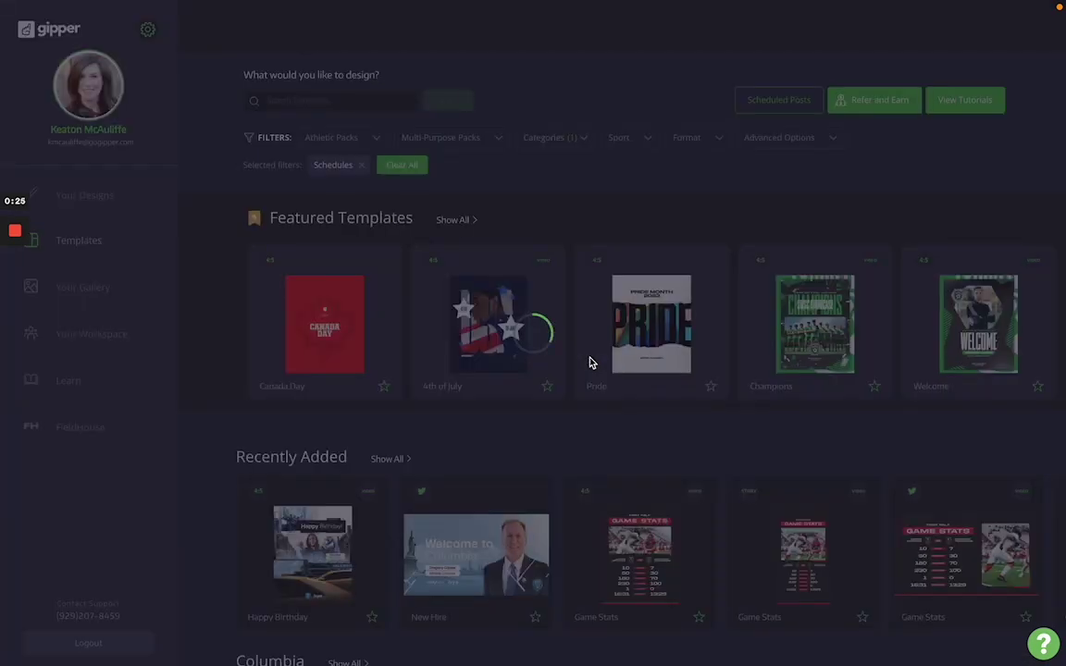
# Favorite the Twitter-format red basketball Schedule (Up to 22 Events) template and return to the main templates page.
pyautogui.scroll(-2, 703, 518)
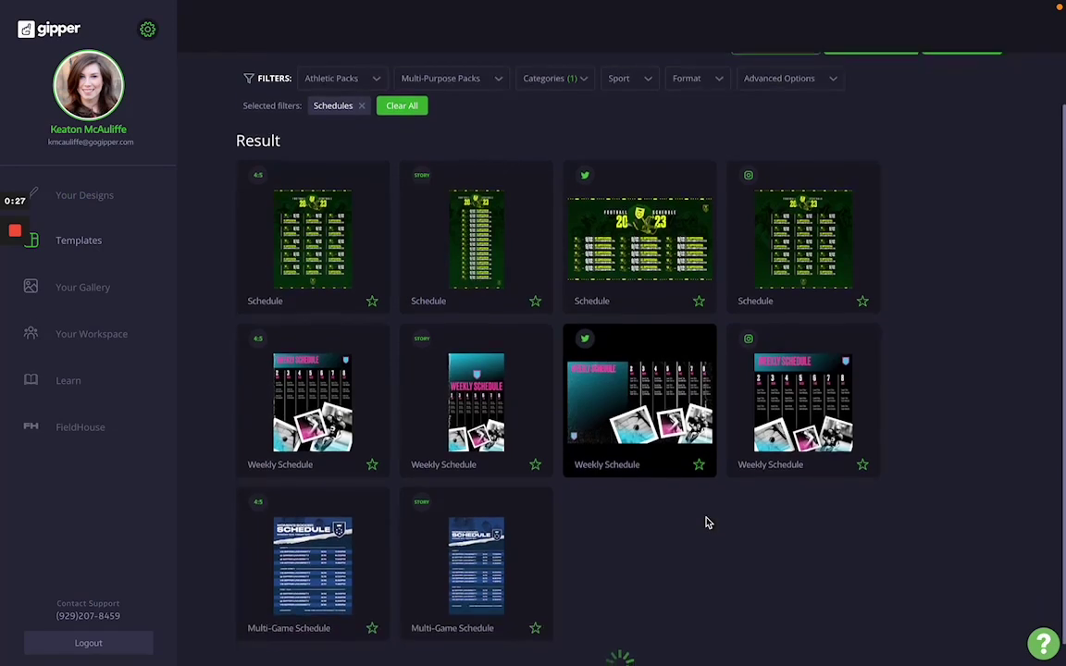
pyautogui.scroll(-4, 787, 518)
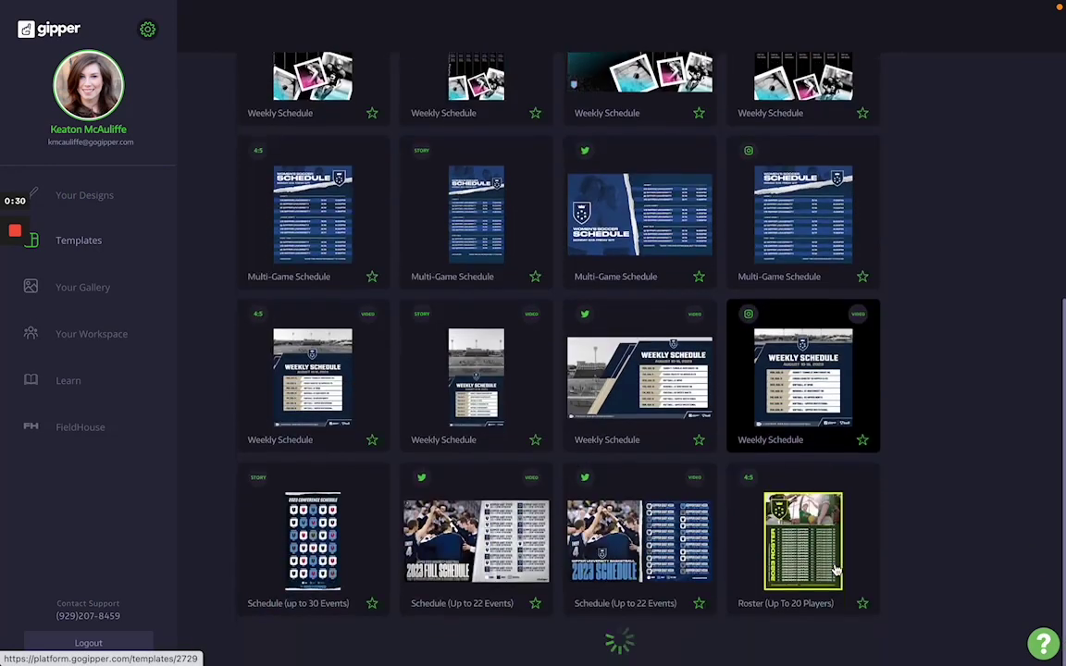
pyautogui.scroll(-5, 836, 571)
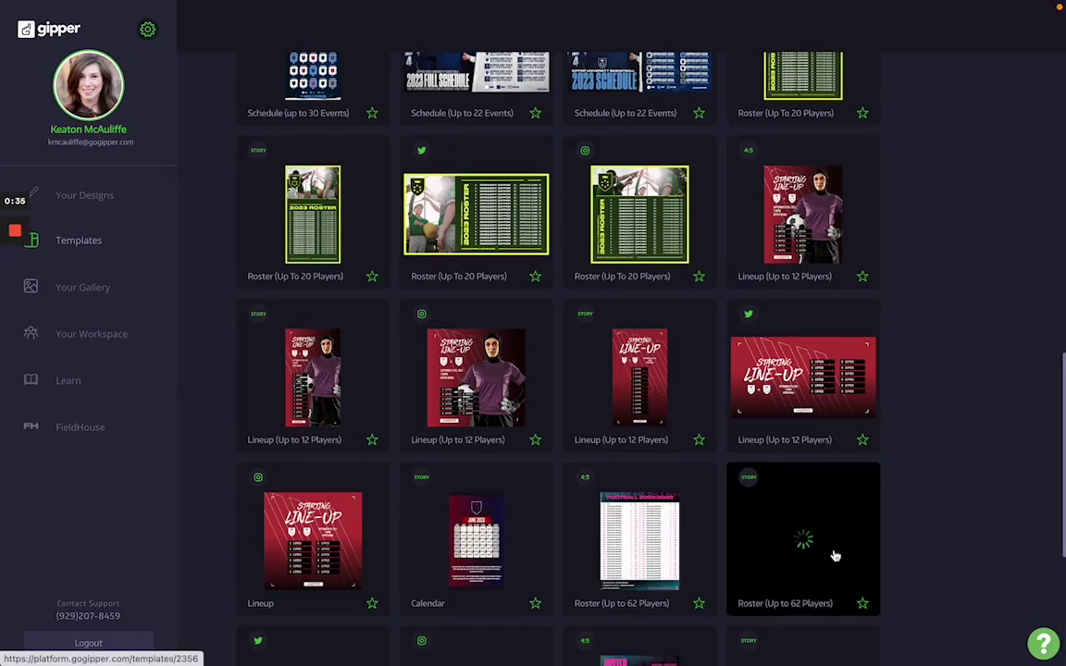
pyautogui.scroll(-2, 561, 608)
pyautogui.scroll(-2, 562, 608)
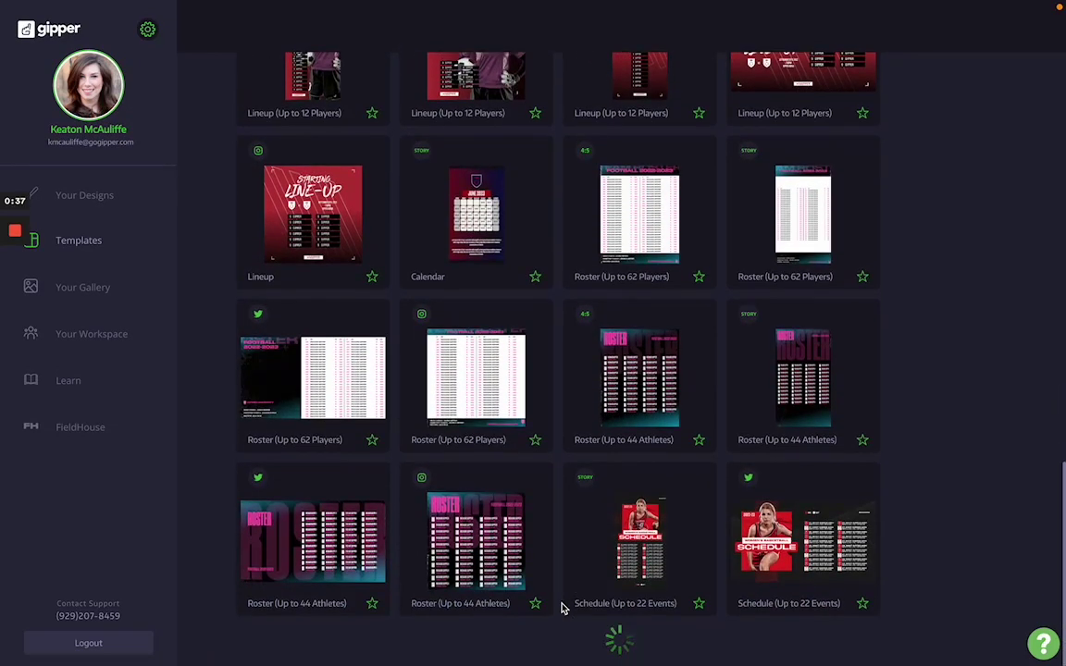
pyautogui.click(862, 604)
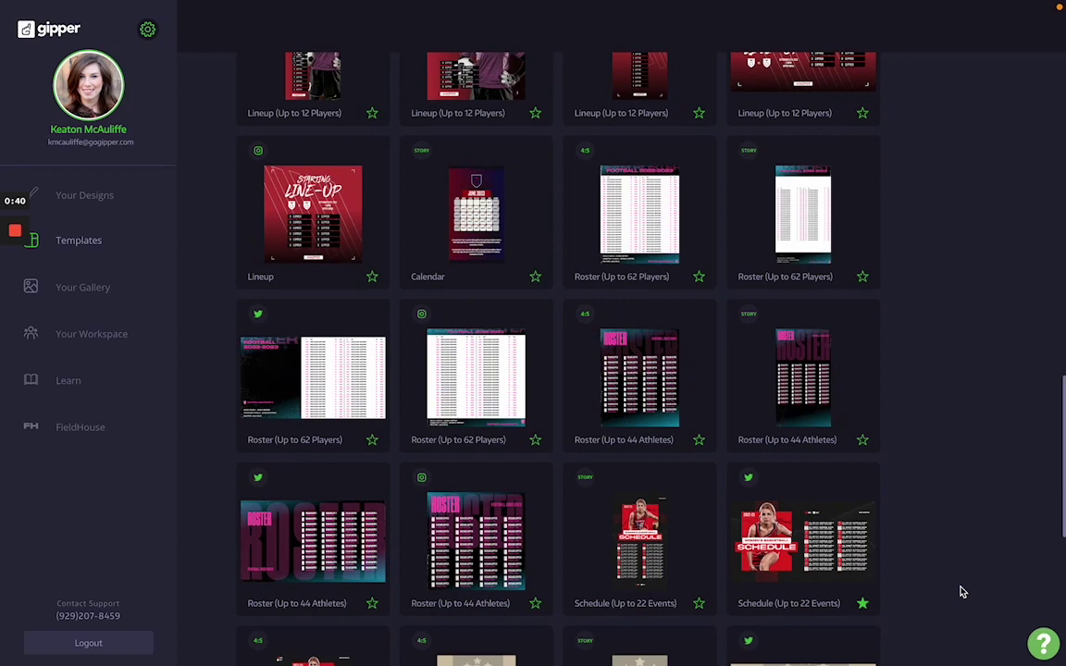
pyautogui.scroll(-1, 820, 566)
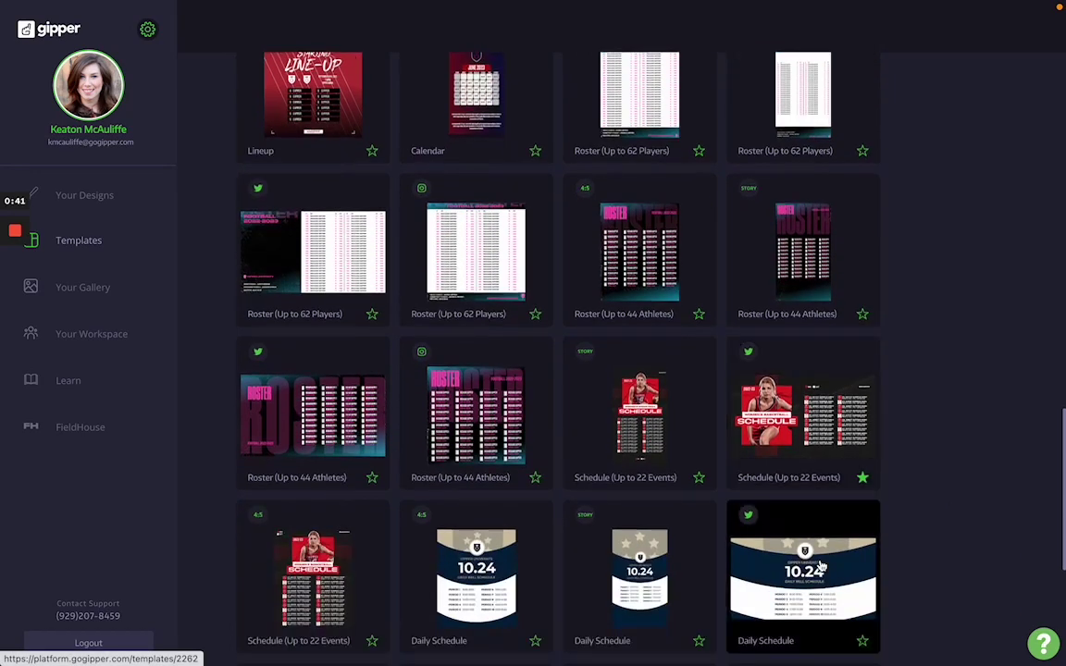
pyautogui.click(76, 239)
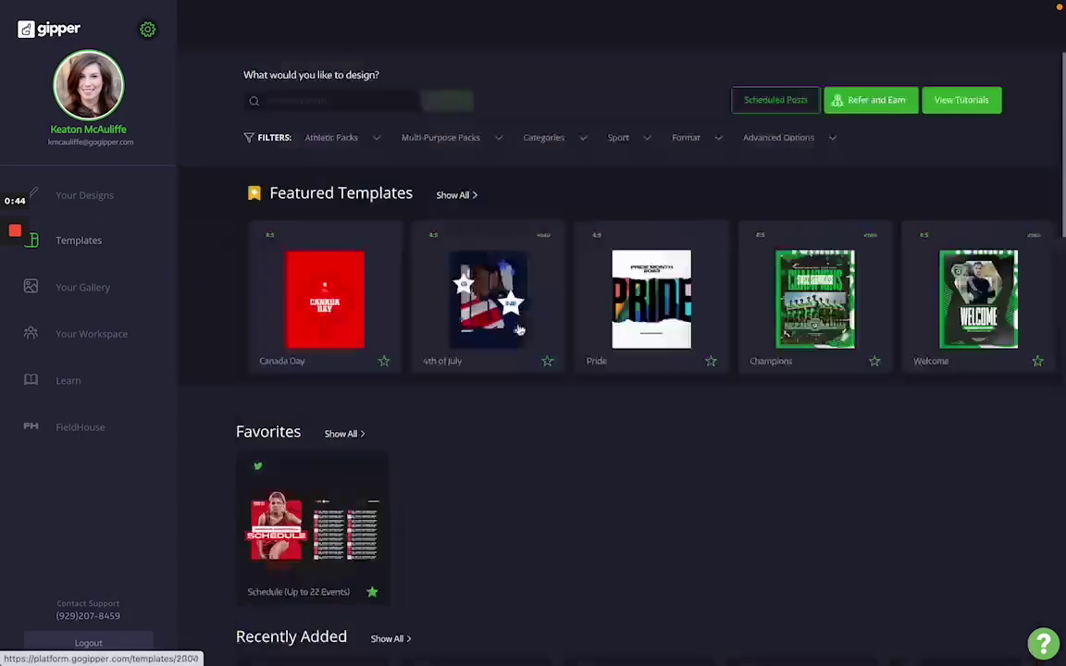
pyautogui.moveTo(13, 264)
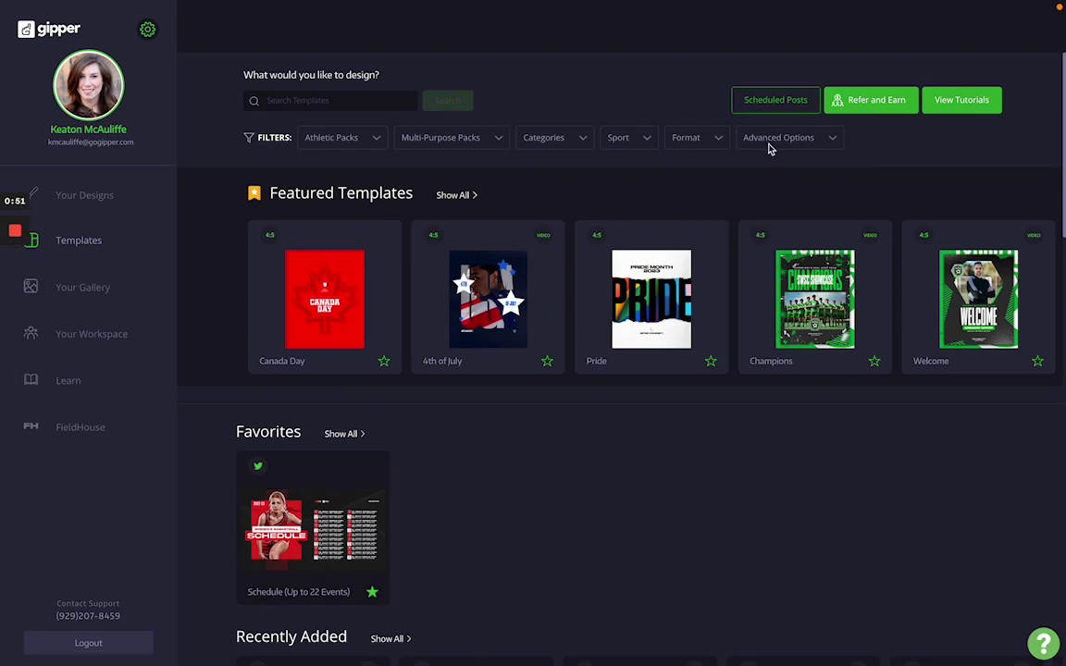
# Filter the templates by 30 events and look through the matching roster and schedule designs.
pyautogui.click(827, 144)
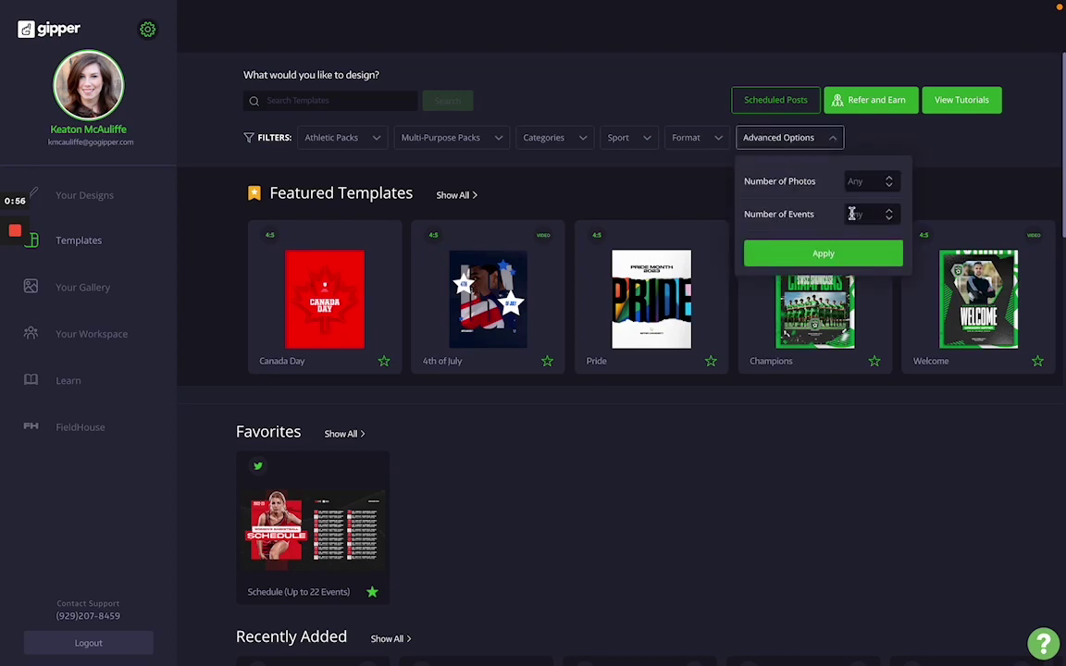
pyautogui.click(889, 212)
pyautogui.click(891, 219)
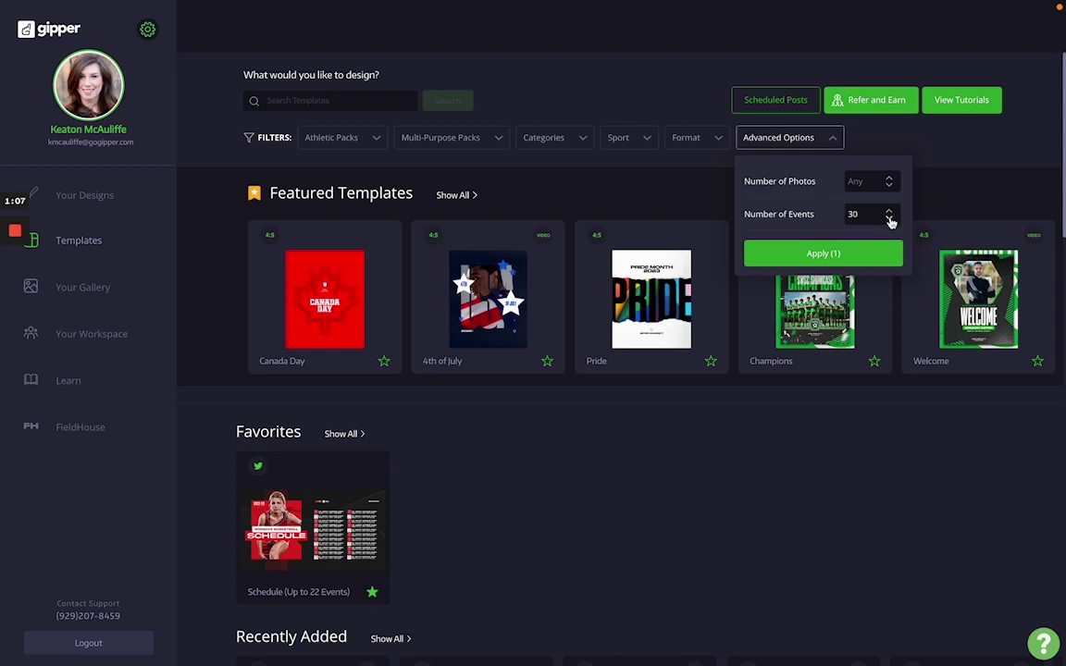
pyautogui.click(823, 255)
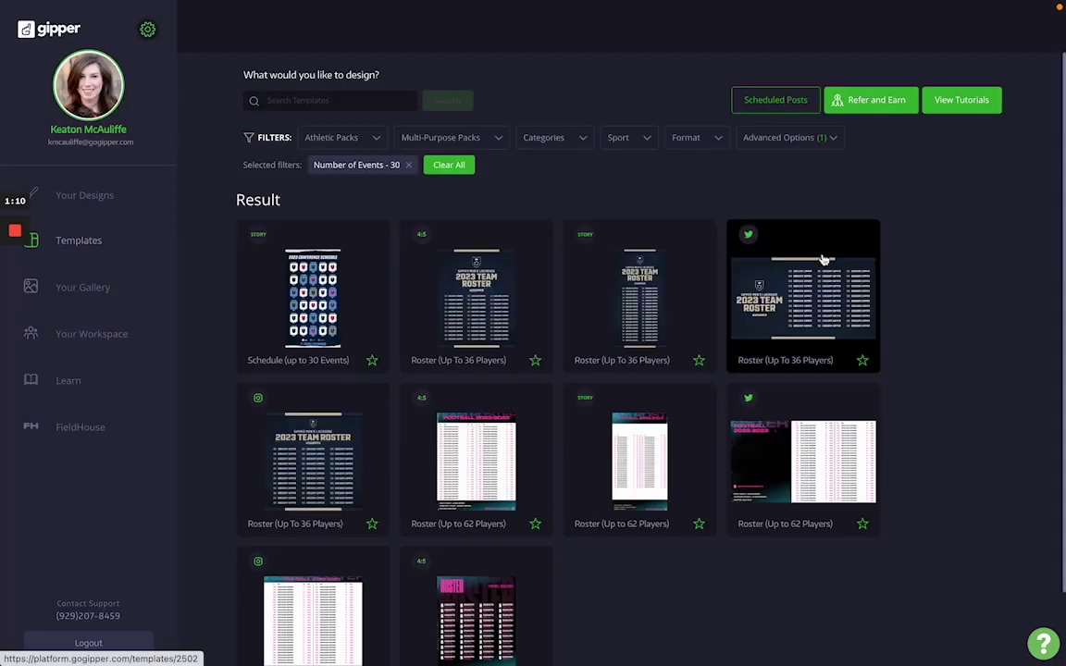
pyautogui.scroll(-2, 710, 403)
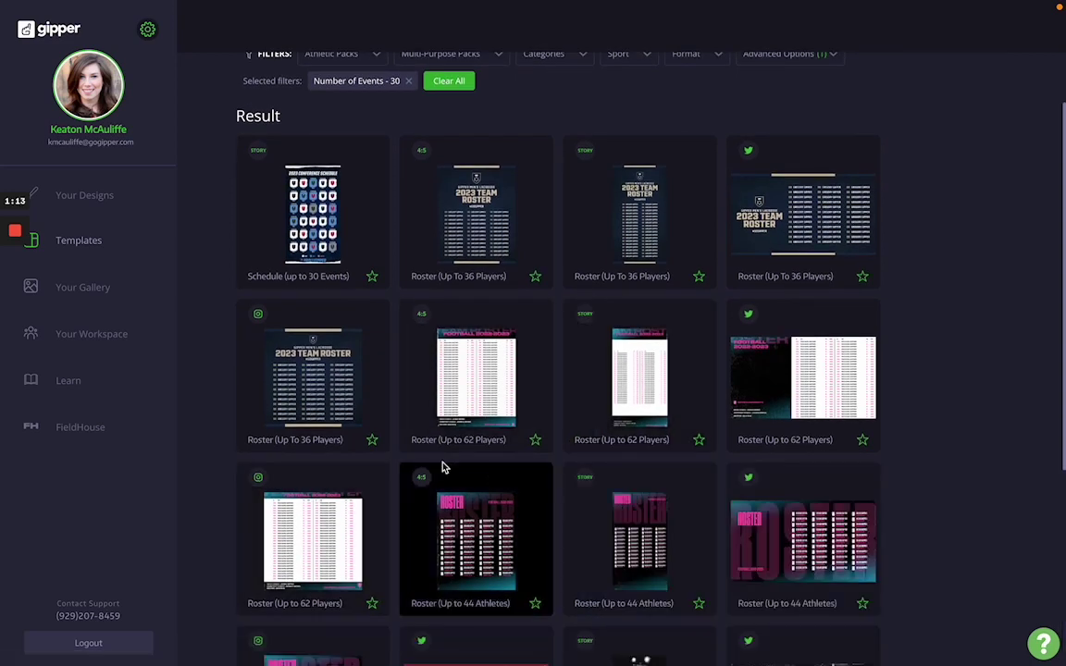
pyautogui.scroll(-1, 779, 571)
pyautogui.scroll(-1, 779, 571)
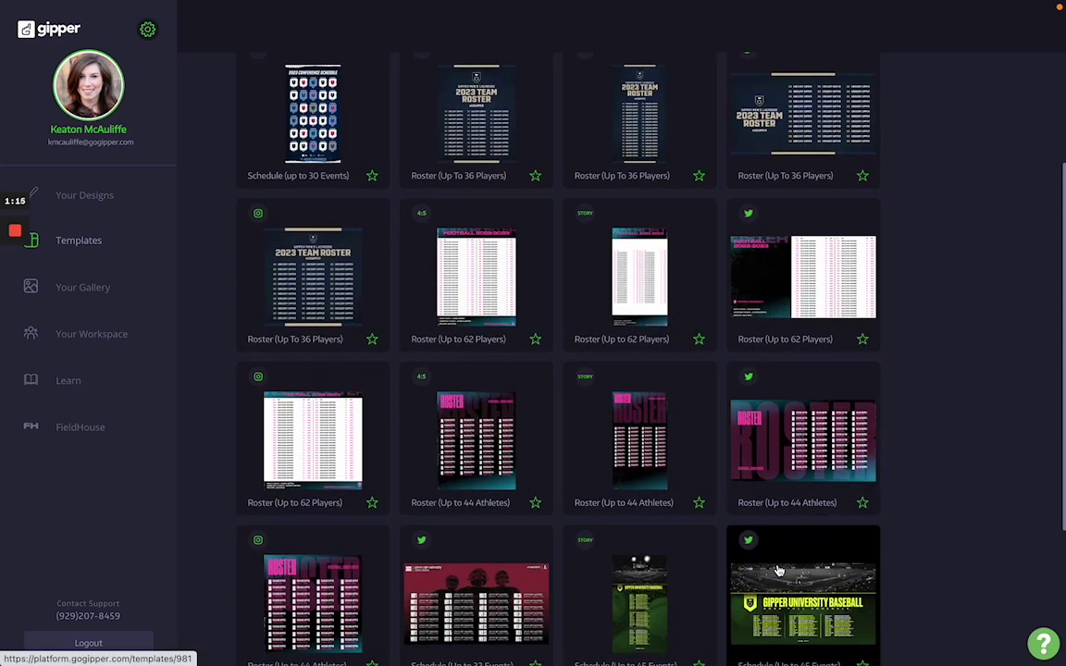
pyautogui.scroll(-4, 779, 571)
pyautogui.scroll(-1, 638, 472)
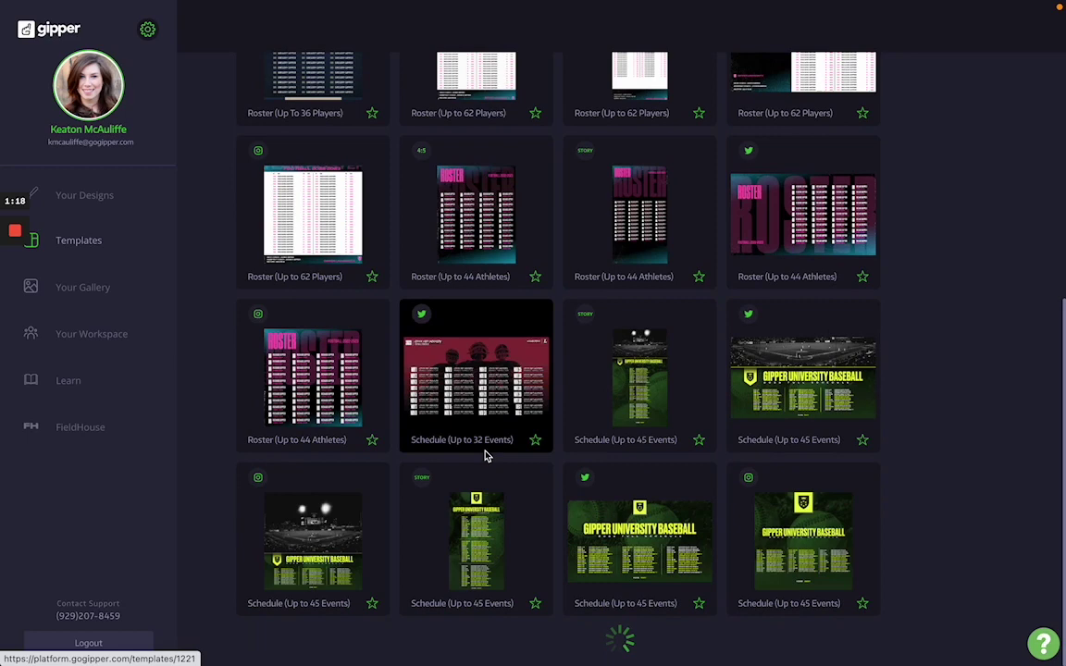
pyautogui.scroll(-3, 666, 469)
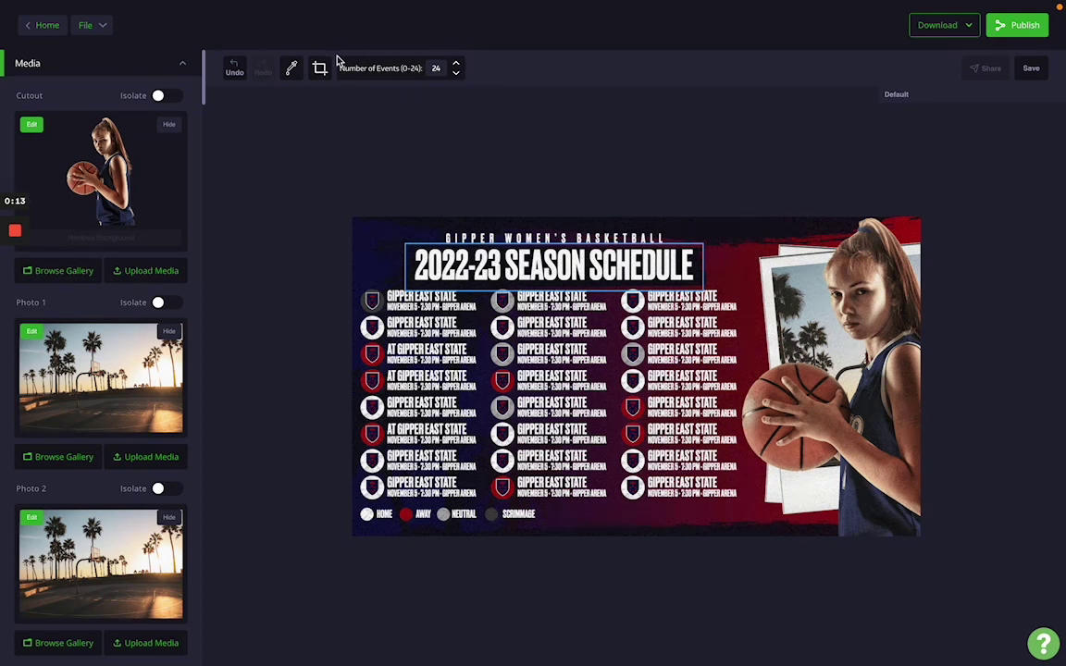
# Reduce the number of events on the women's basketball season schedule to 22 or fewer.
pyautogui.click(455, 74)
pyautogui.click(455, 74)
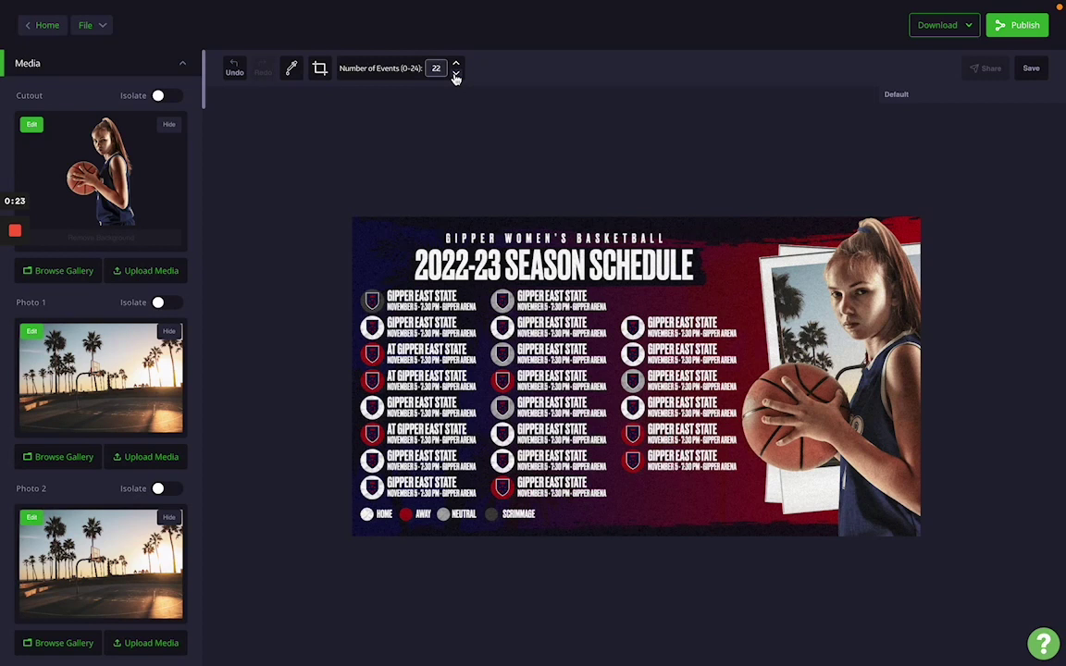
pyautogui.click(456, 74)
pyautogui.click(455, 74)
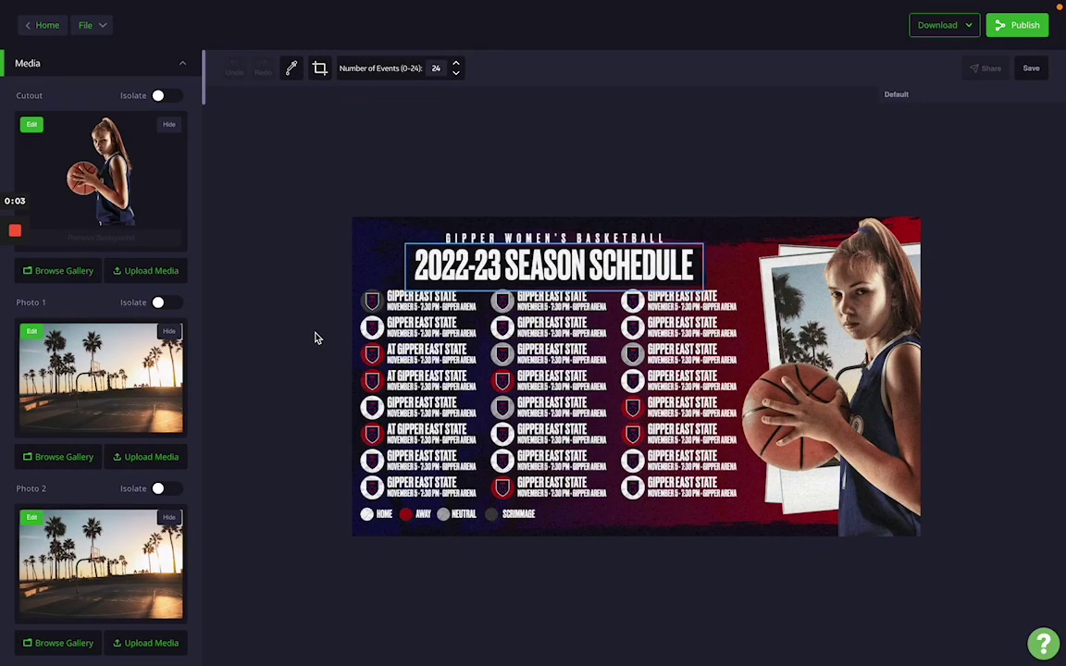
# Look through the schedule's logo slots, search the logo database for "texas" under Logo 1, and clear the search.
pyautogui.scroll(-4, 102, 416)
pyautogui.scroll(-5, 102, 435)
pyautogui.scroll(-3, 102, 435)
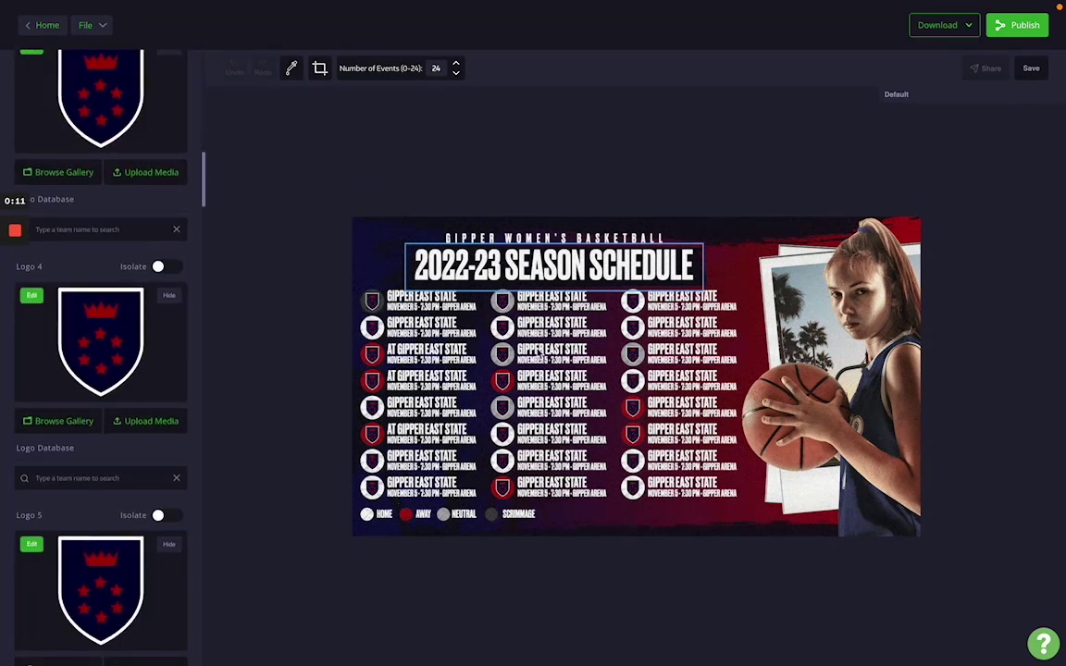
pyautogui.scroll(2, 135, 431)
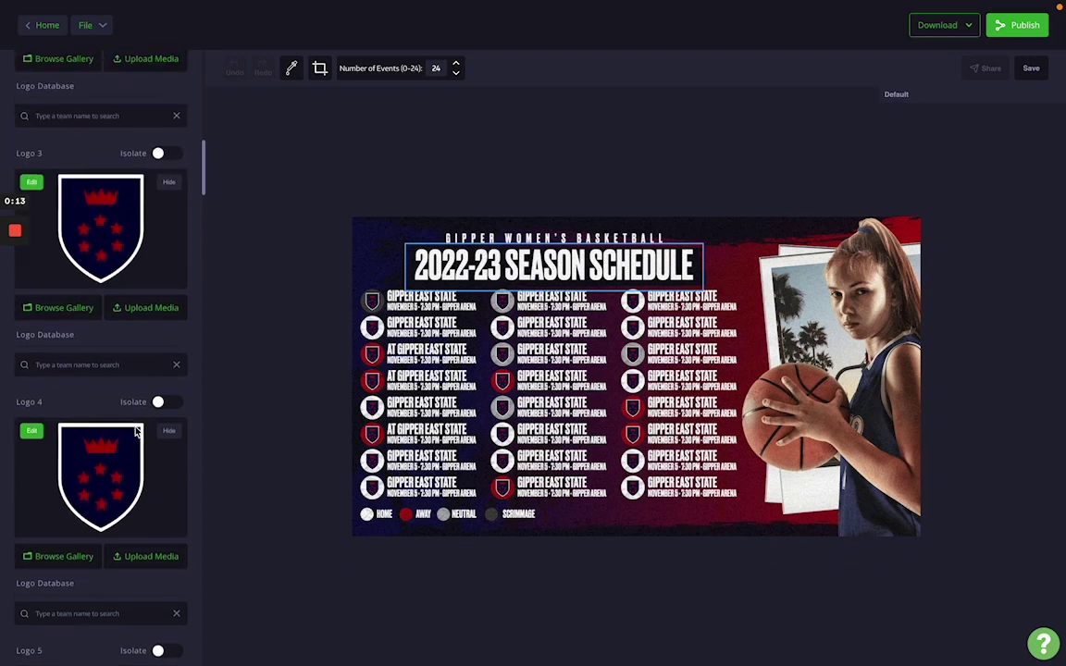
pyautogui.scroll(6, 135, 431)
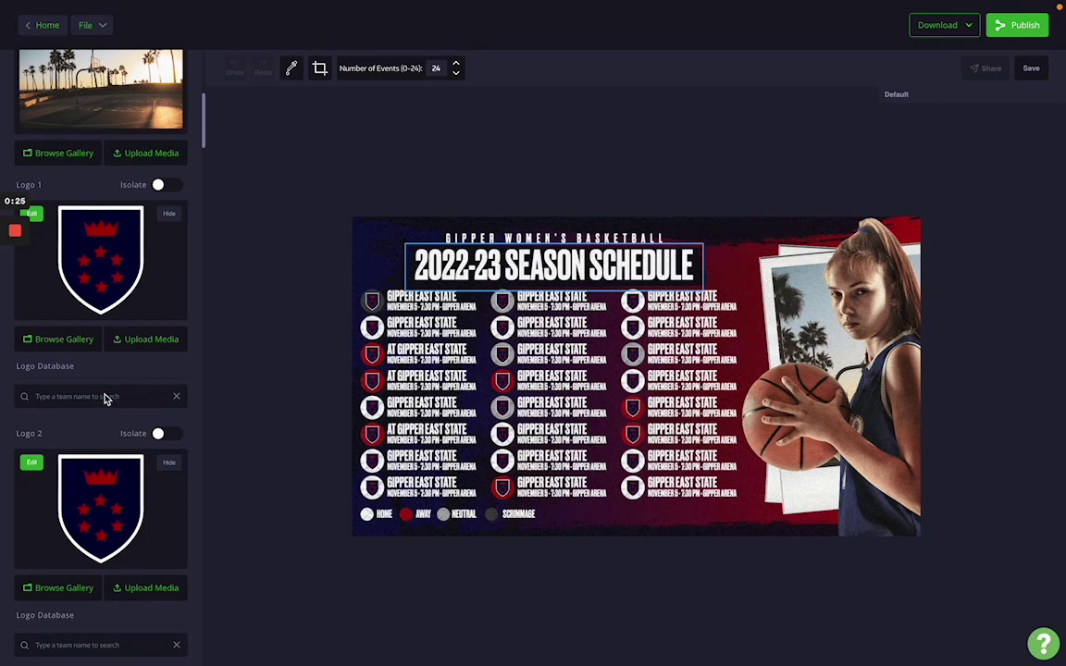
pyautogui.click(105, 396)
pyautogui.write('l')
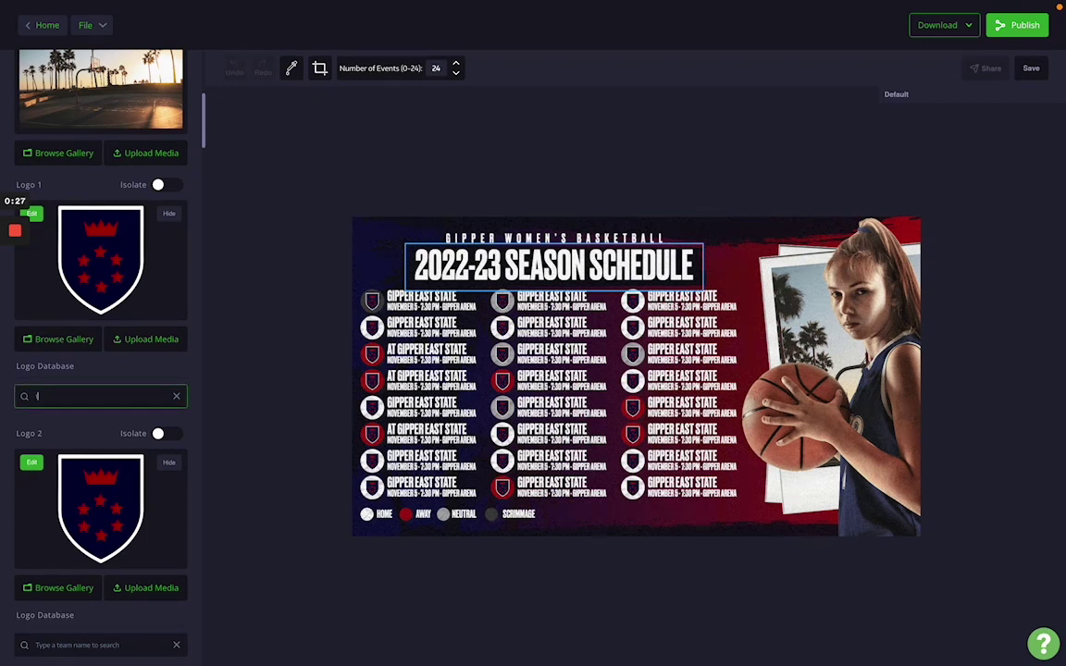
pyautogui.scroll(-5, 130, 463)
pyautogui.scroll(-8, 130, 467)
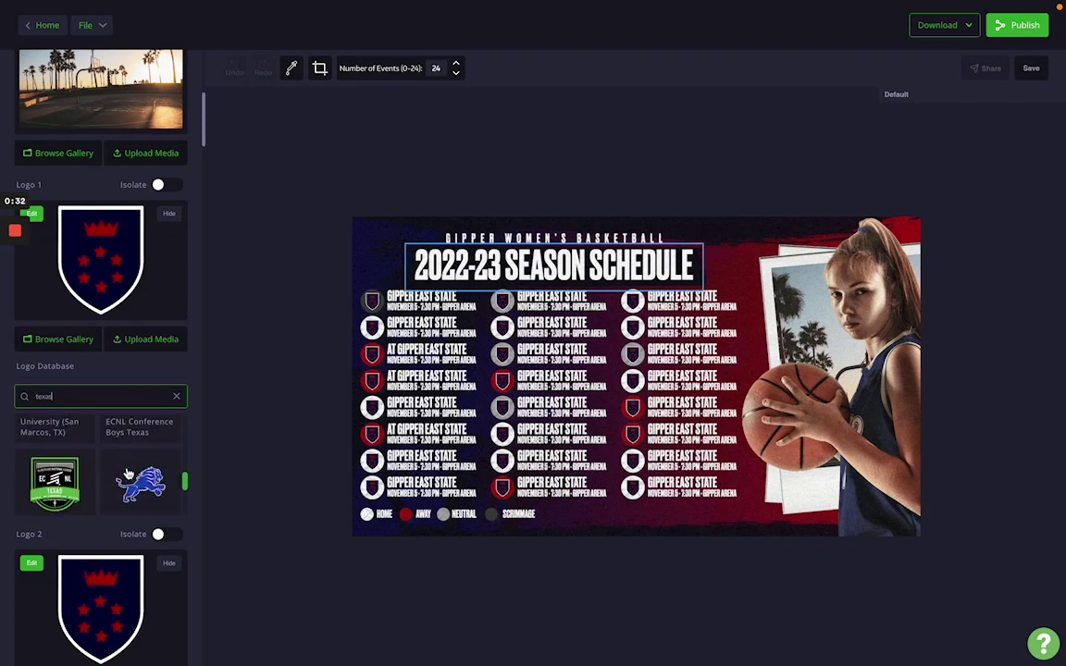
pyautogui.click(176, 396)
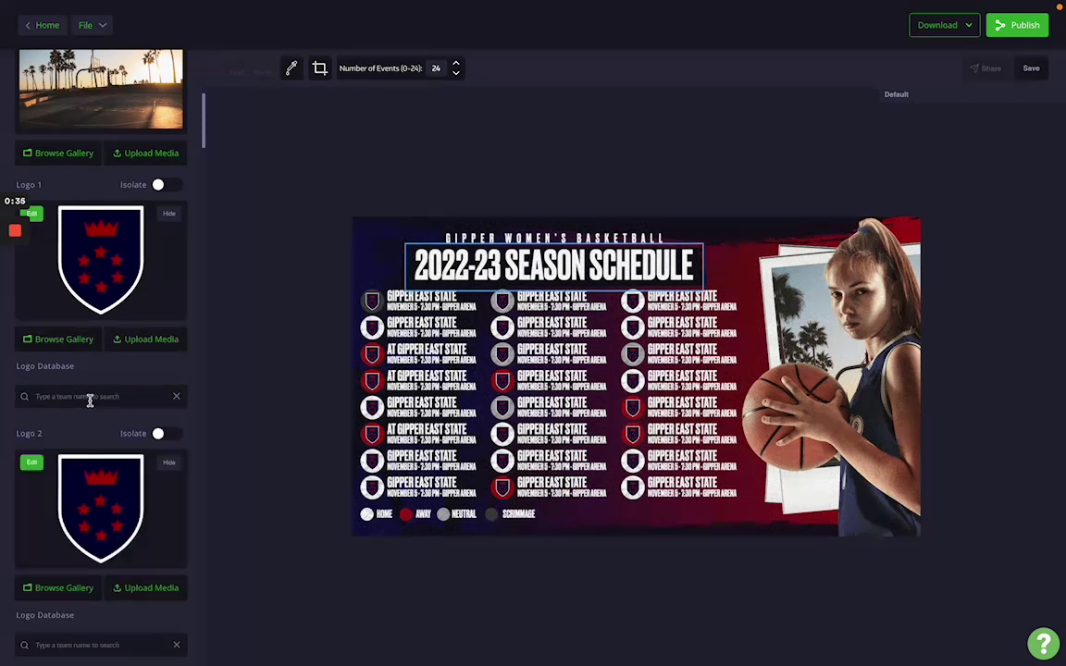
# Search the logo database for "warriors" and set Logo 1 to the Far Northeast Warriors High School logo.
pyautogui.write('warriors')
pyautogui.scroll(-1, 76, 451)
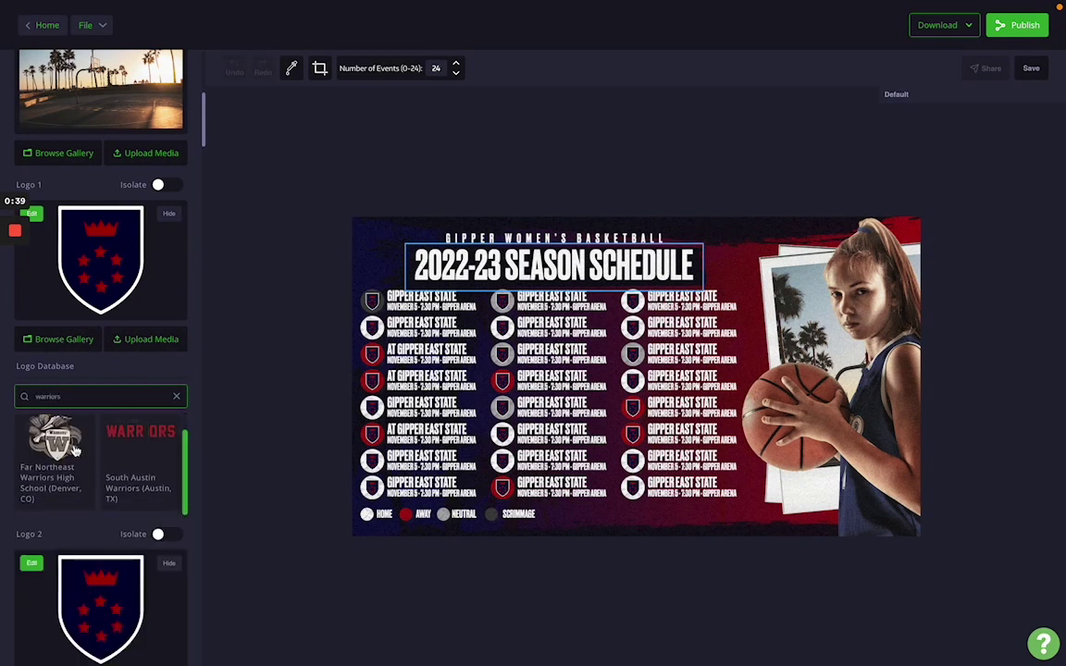
pyautogui.scroll(1, 76, 450)
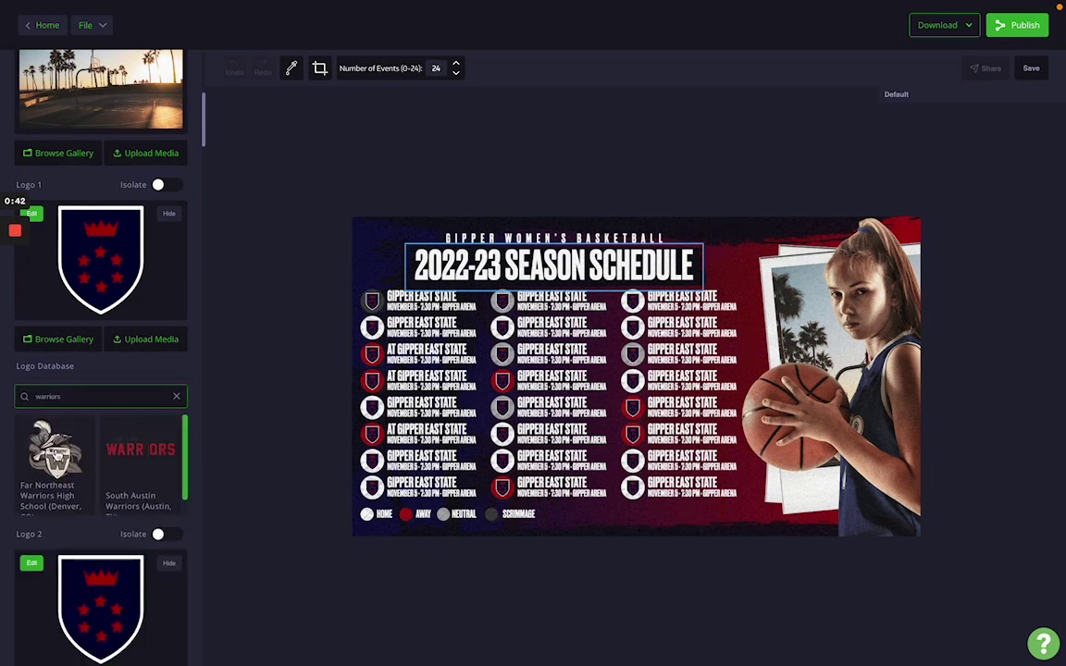
pyautogui.click(55, 453)
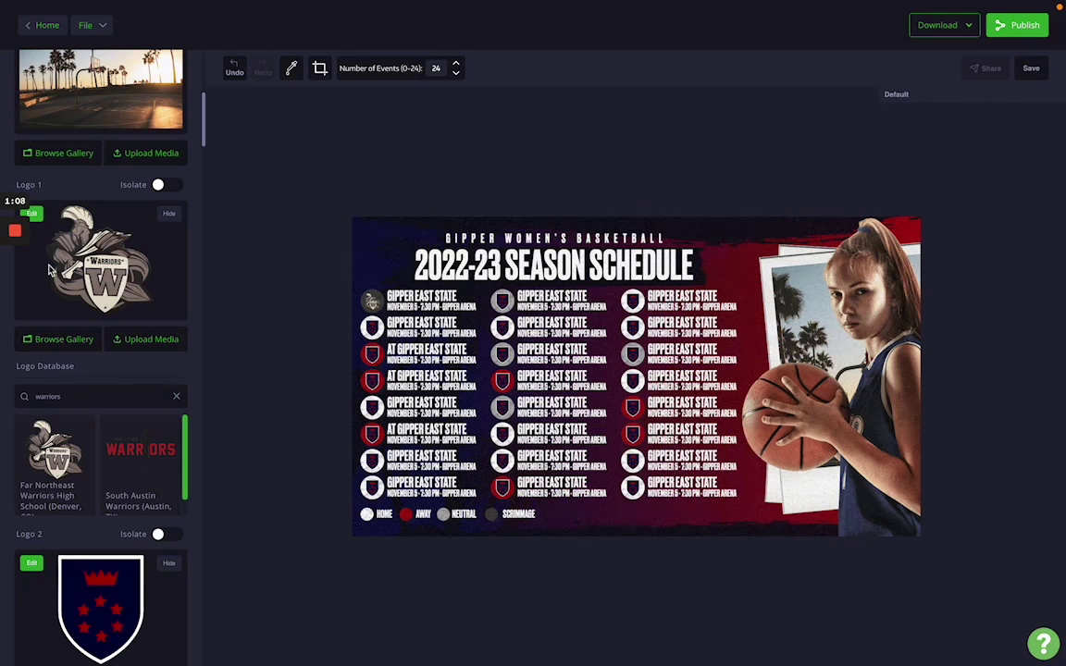
# Change the legend's home color to the green workspace color 5BBB57.
pyautogui.moveTo(18, 291)
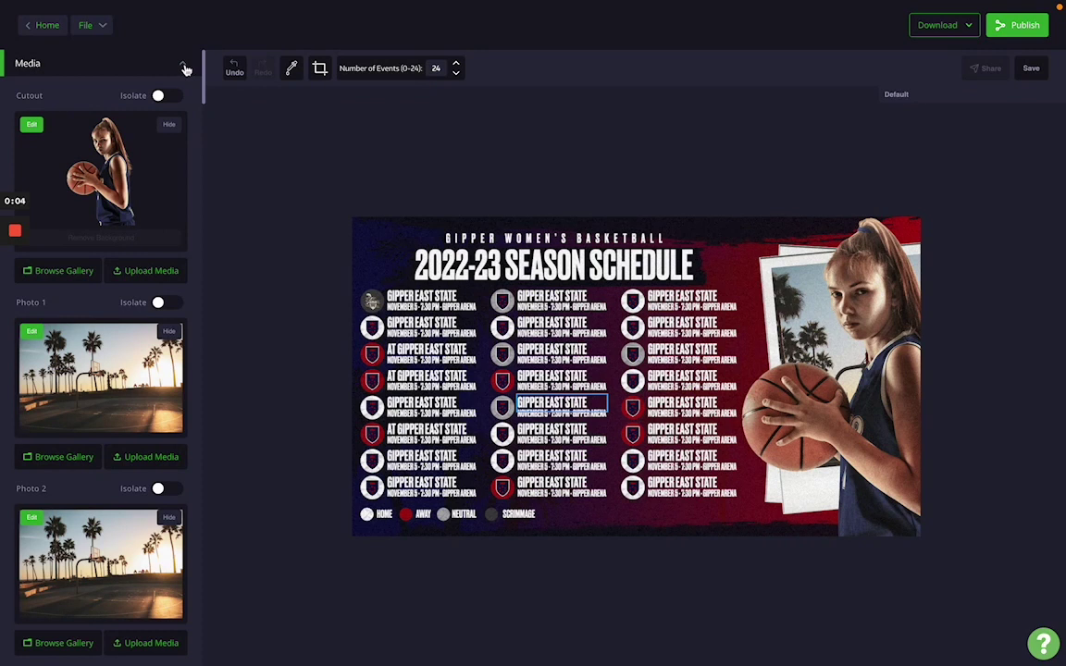
pyautogui.click(185, 66)
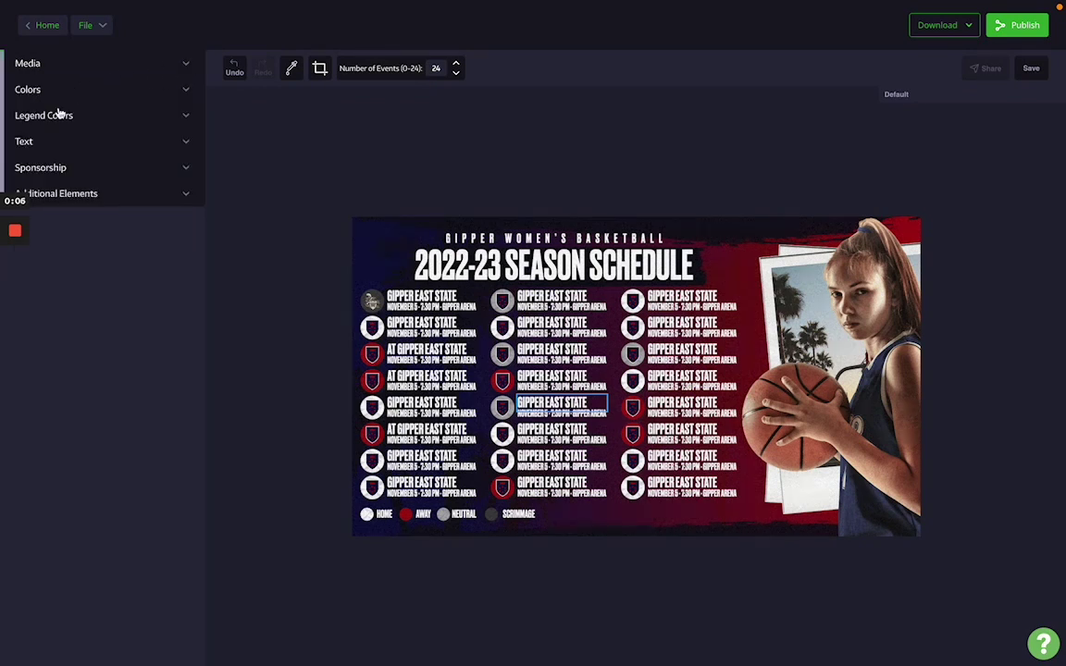
pyautogui.click(185, 117)
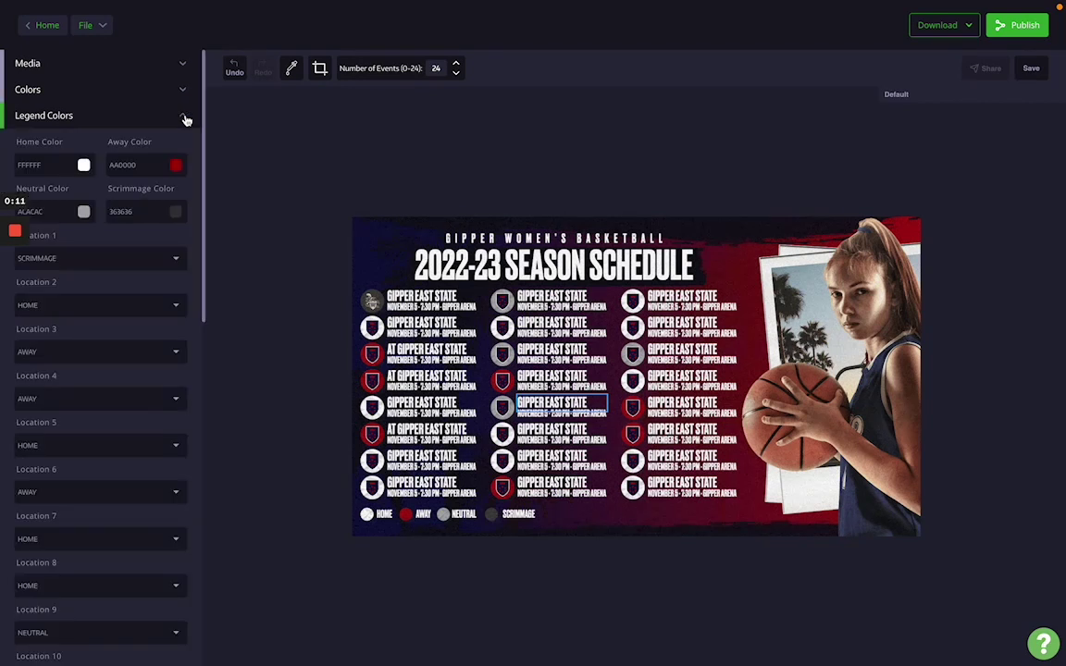
pyautogui.click(329, 523)
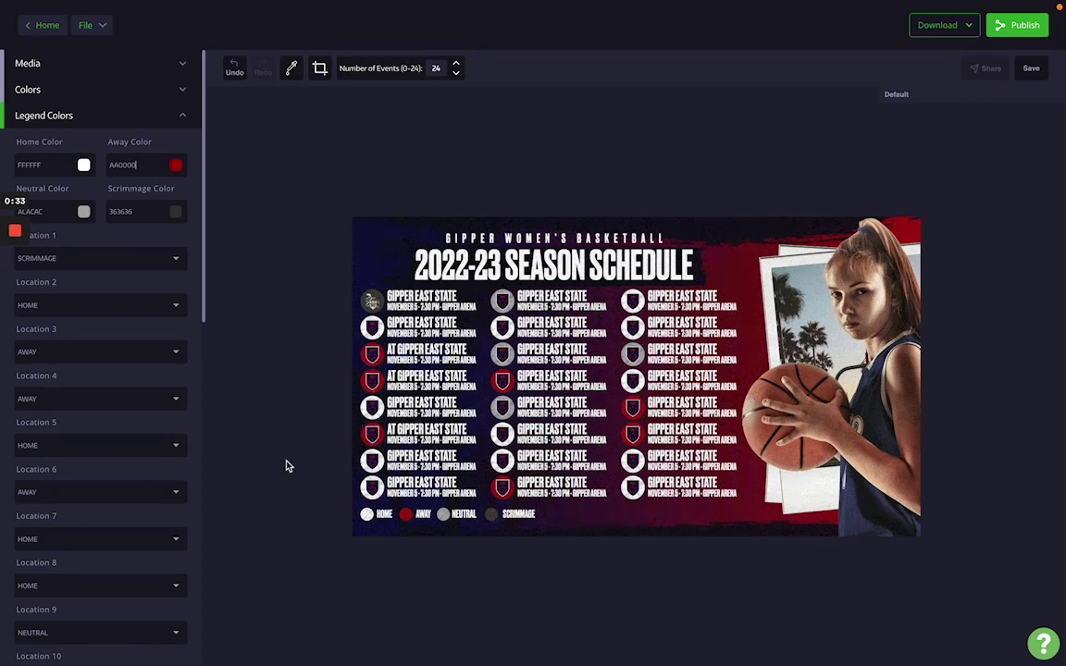
pyautogui.click(85, 167)
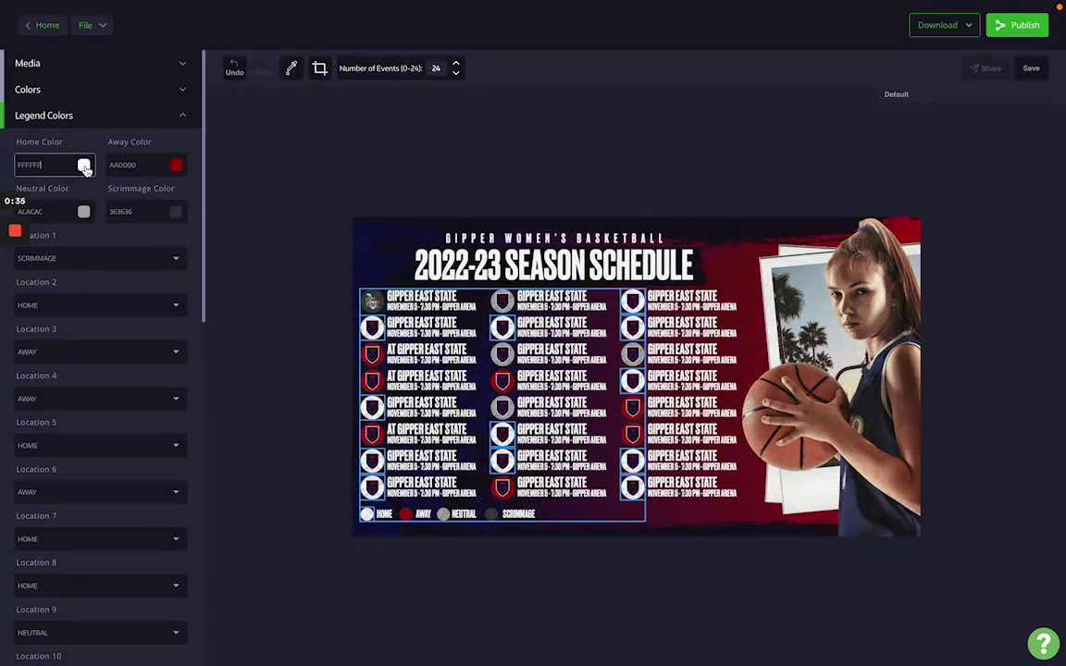
pyautogui.click(84, 167)
pyautogui.click(137, 313)
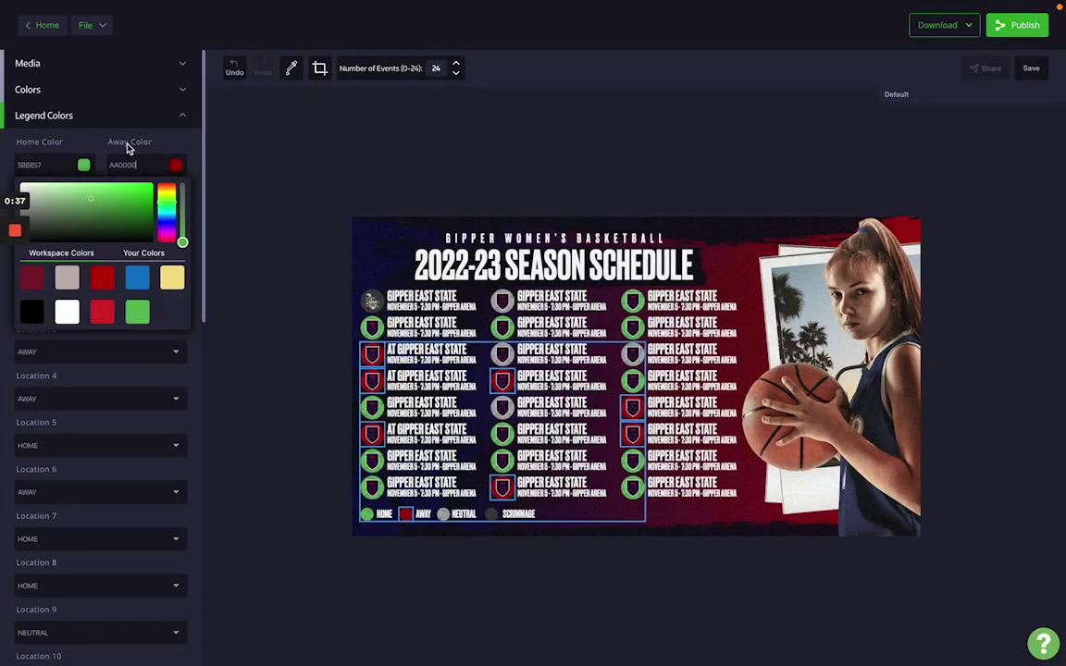
# Change the legend's away color to the saved navy color 151F52.
pyautogui.click(176, 167)
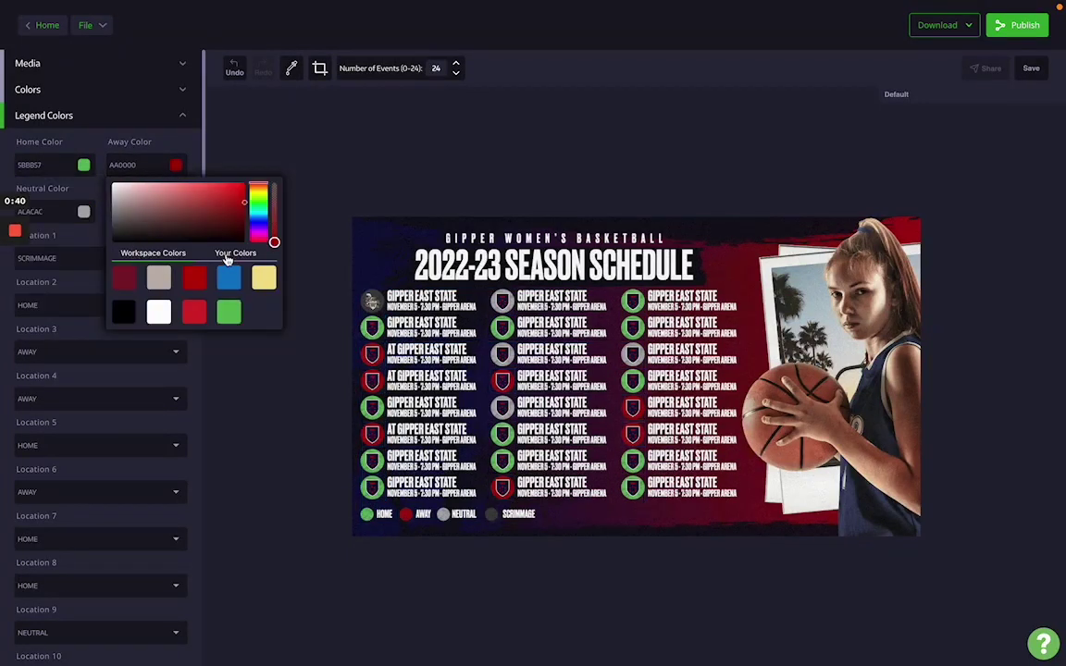
pyautogui.click(226, 255)
pyautogui.click(193, 278)
pyautogui.click(85, 136)
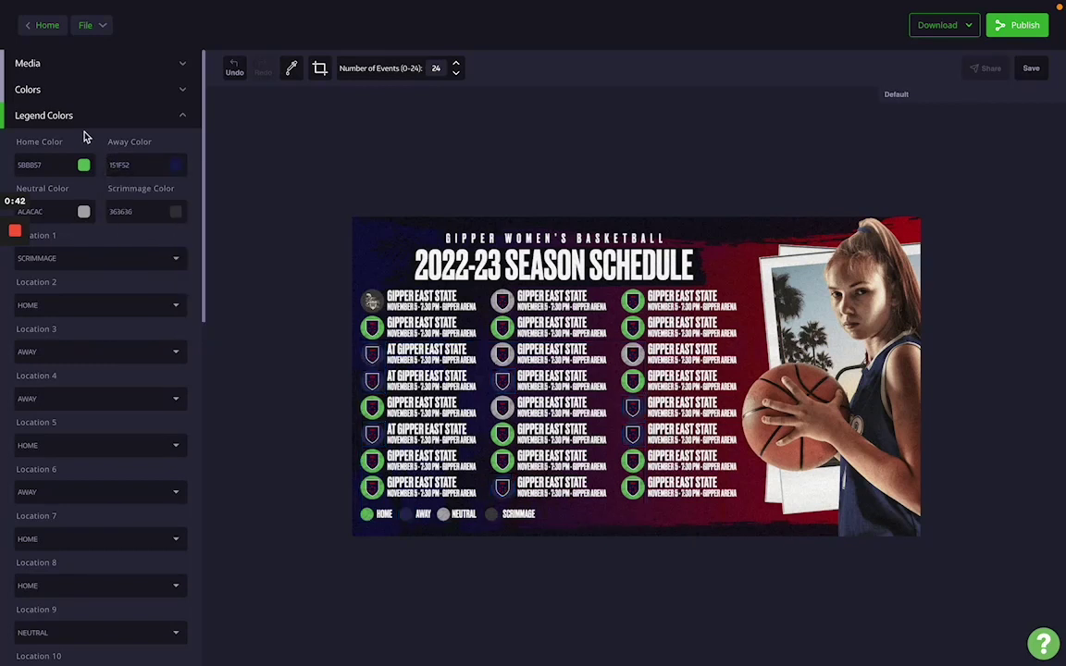
# Set Location 1 to Home, Location 2 to Away and Location 3 to Neutral, keeping Location 4 Away and Location 5 Home.
pyautogui.click(130, 251)
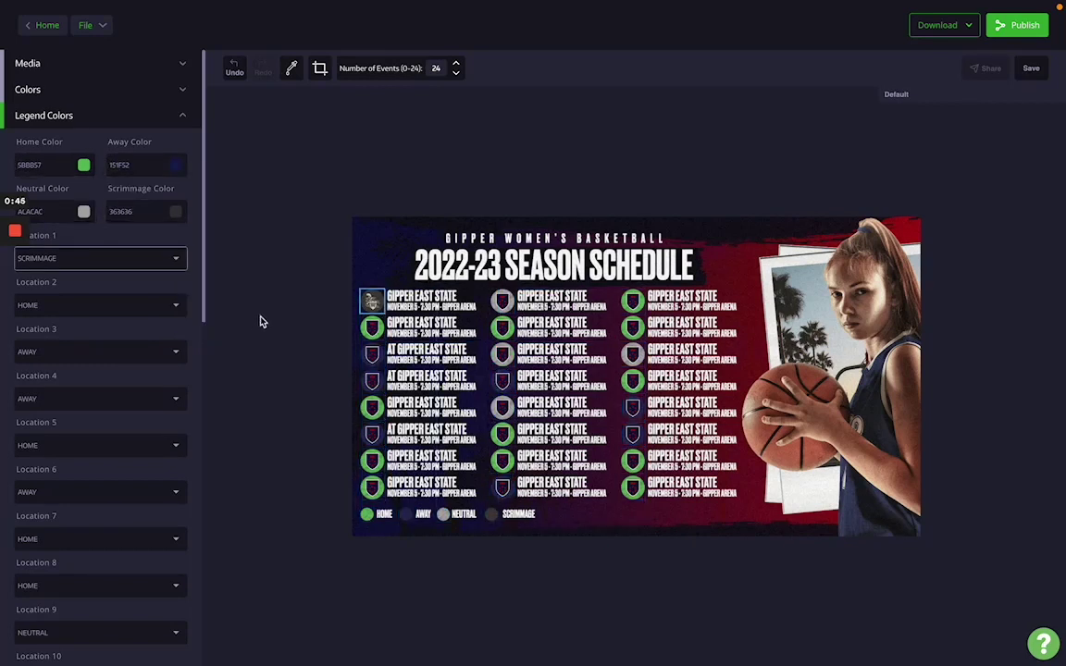
pyautogui.click(175, 260)
pyautogui.click(137, 259)
pyautogui.click(133, 305)
pyautogui.click(83, 318)
pyautogui.click(58, 355)
pyautogui.click(49, 362)
pyautogui.click(96, 396)
pyautogui.click(96, 394)
pyautogui.click(71, 445)
pyautogui.click(74, 444)
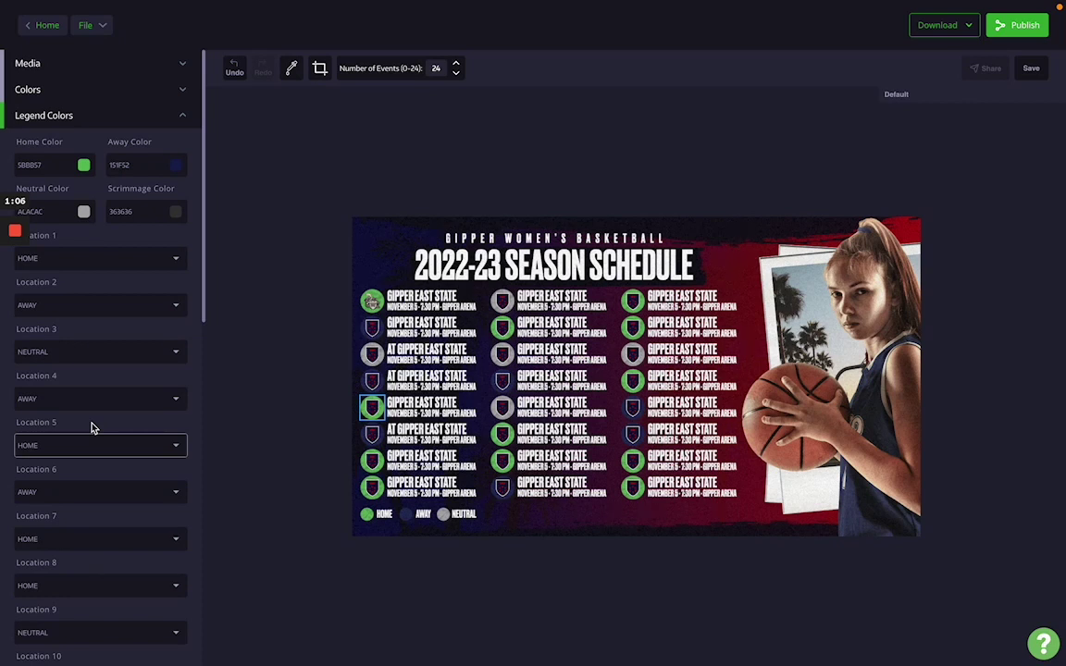
pyautogui.scroll(-1, 90, 430)
pyautogui.scroll(1, 91, 435)
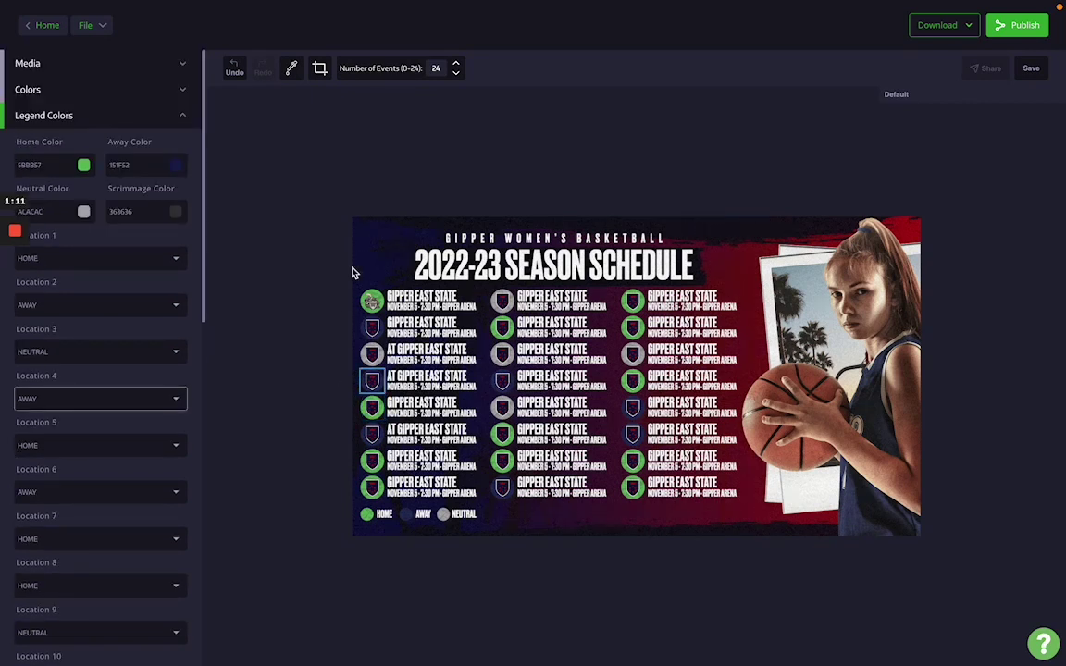
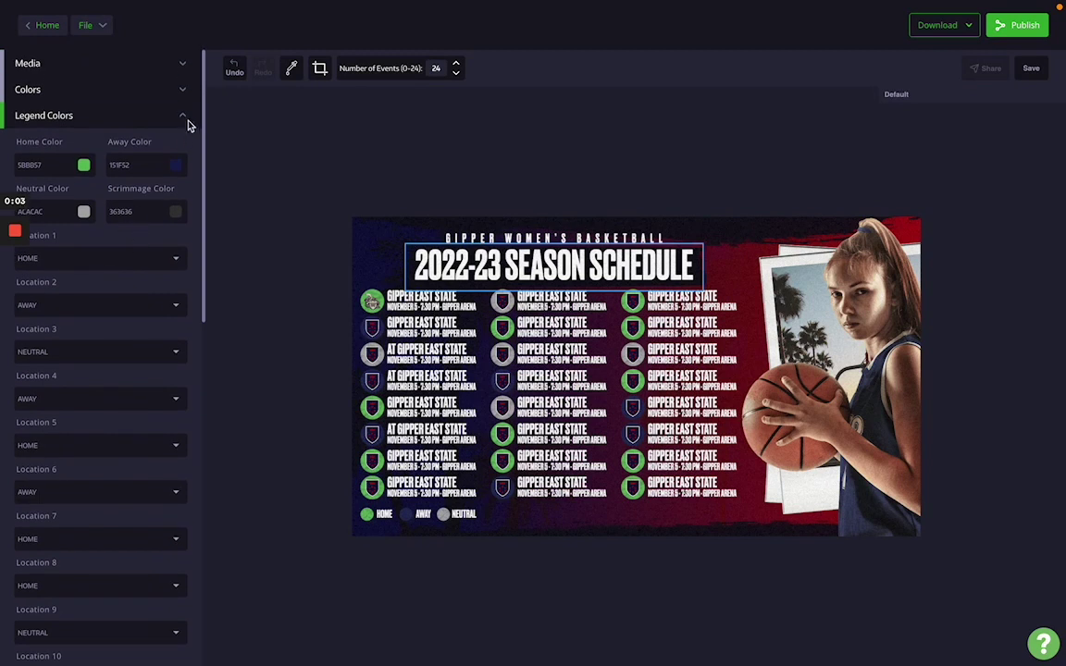
# Change the main text group's color to green 5BBB57 in the text group settings.
pyautogui.click(185, 119)
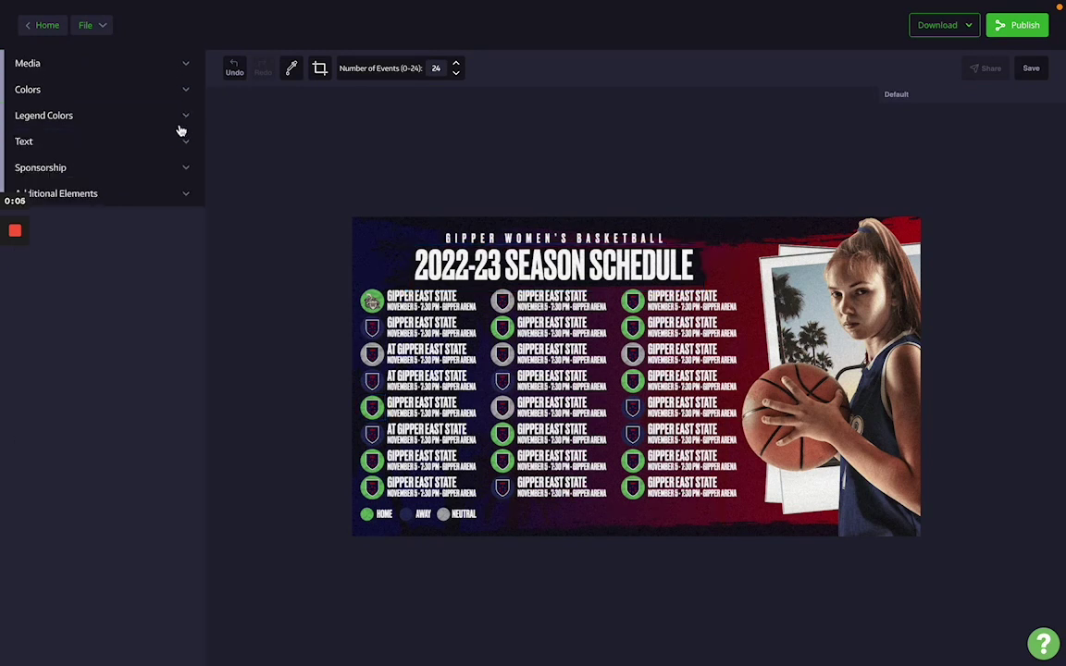
pyautogui.click(183, 145)
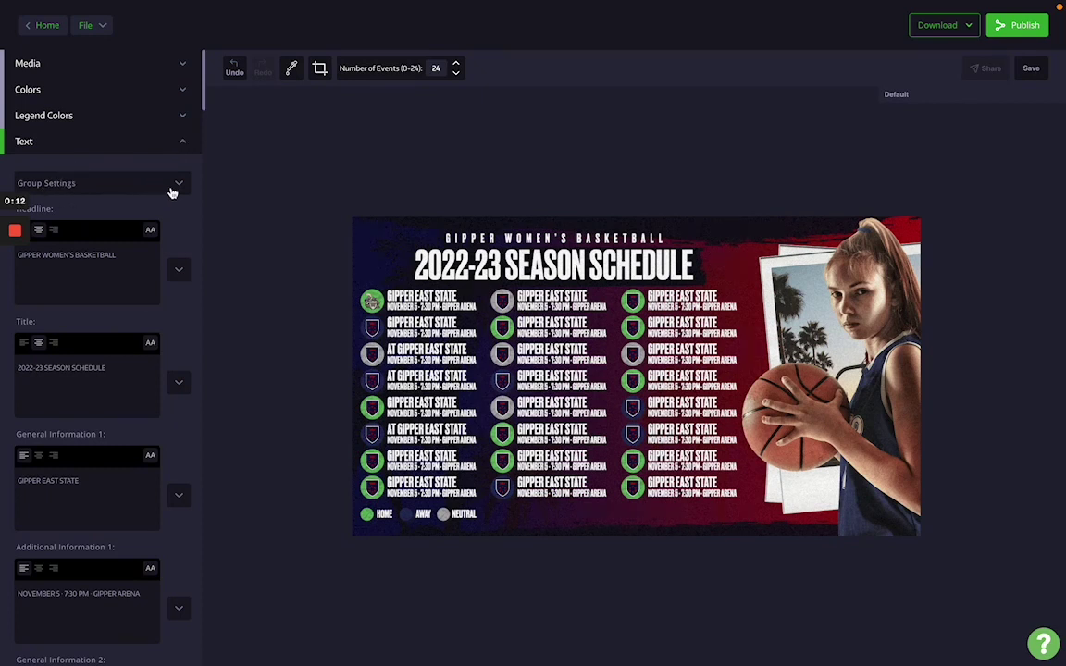
pyautogui.click(180, 185)
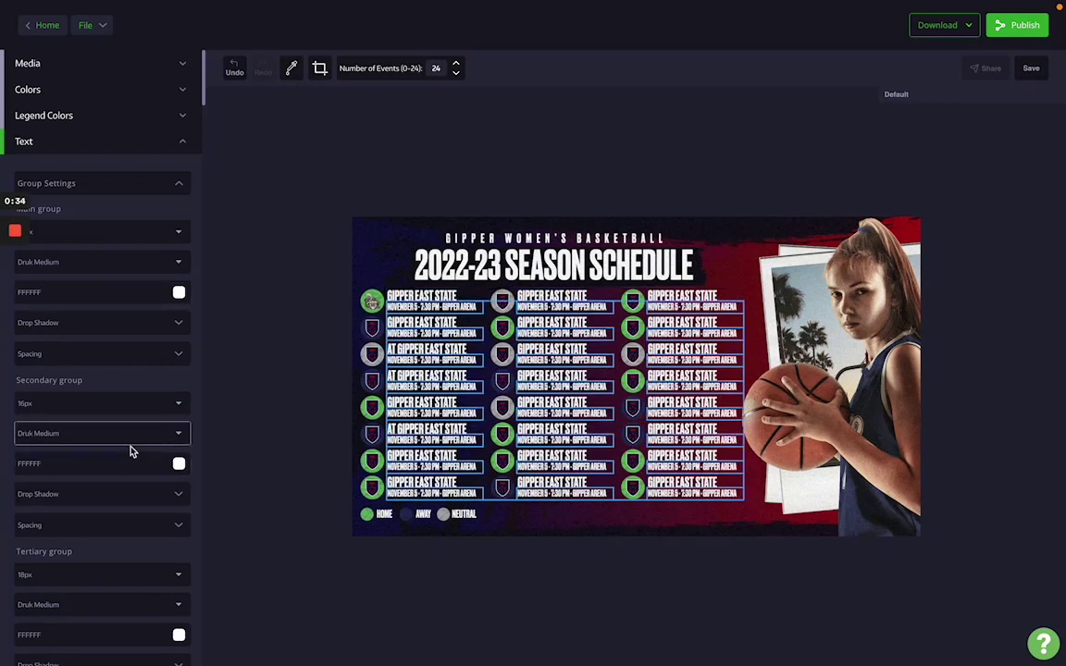
pyautogui.click(176, 294)
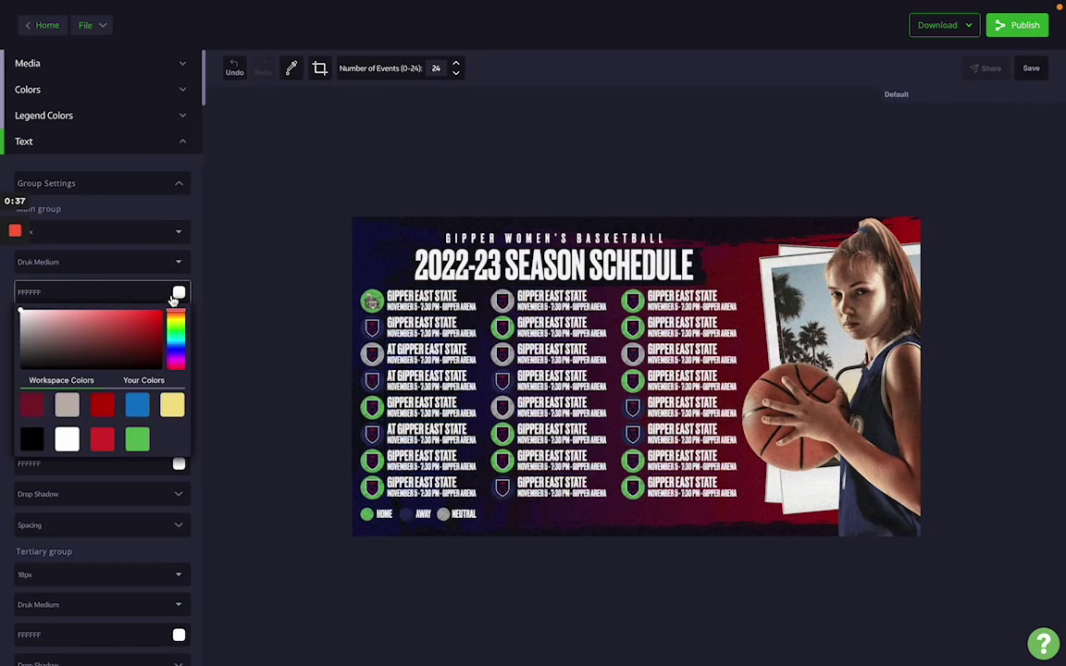
pyautogui.click(141, 443)
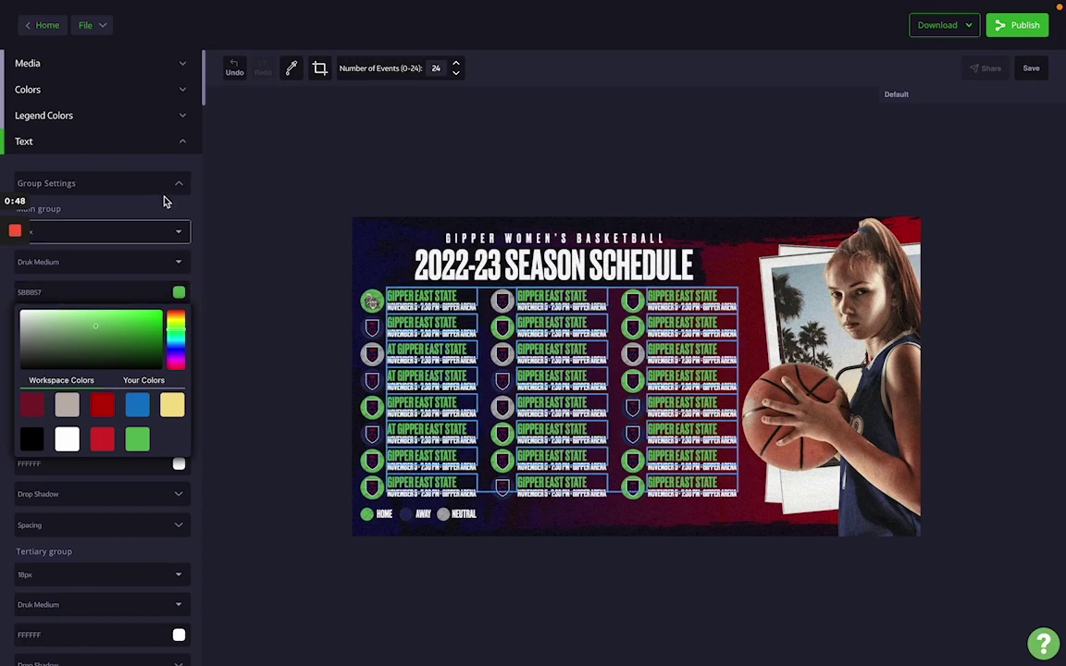
# Change the secondary text group's color to the grey-beige workspace color C0B5AF.
pyautogui.click(176, 233)
pyautogui.scroll(-1, 95, 374)
pyautogui.click(158, 431)
pyautogui.click(158, 431)
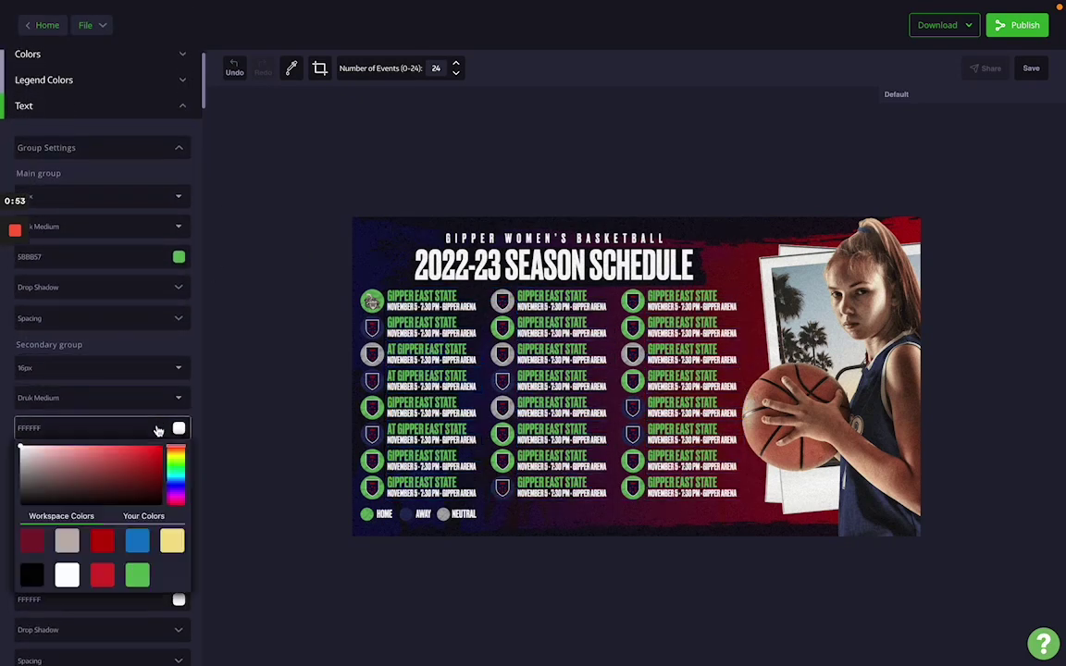
pyautogui.click(68, 542)
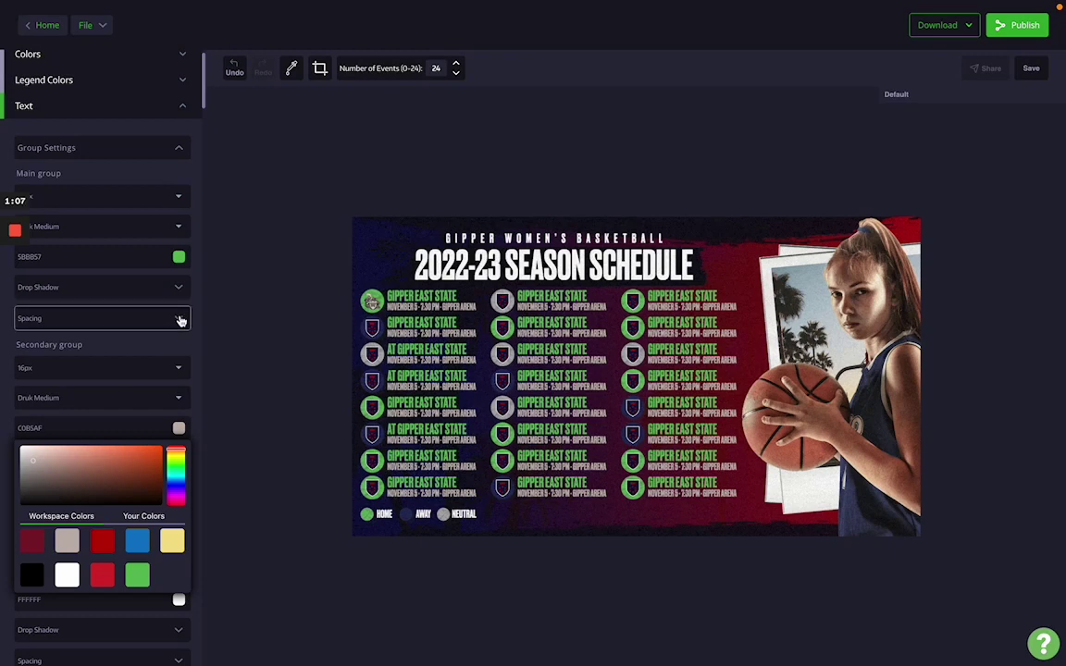
# Review the remaining text group settings and the individual font, size and color settings of General Information 1.
pyautogui.scroll(-3, 163, 346)
pyautogui.scroll(4, 163, 346)
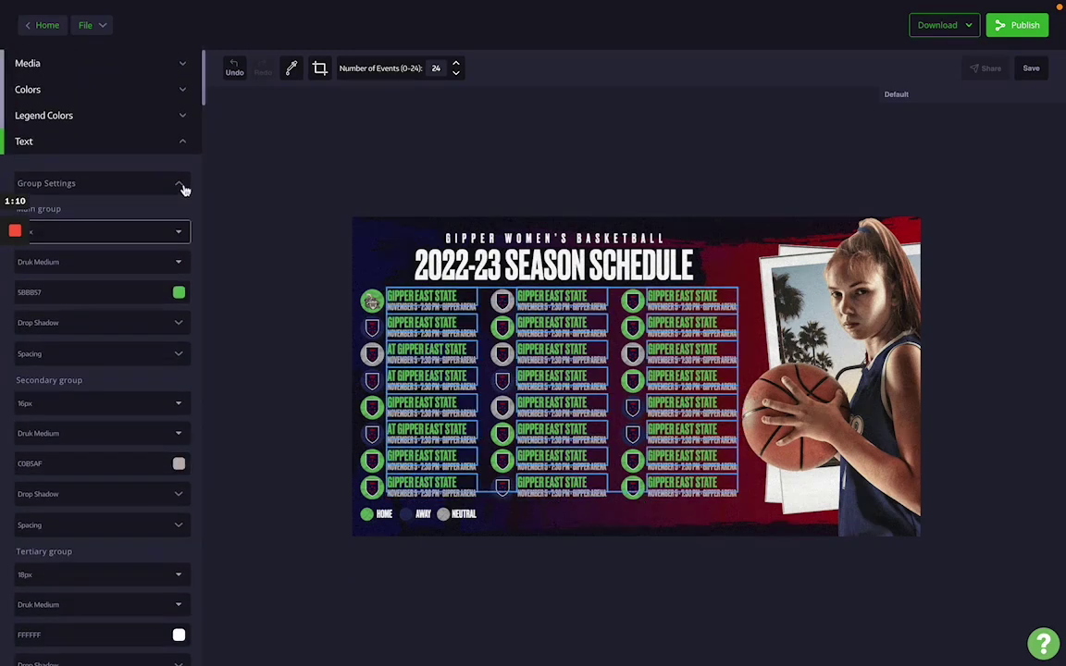
pyautogui.click(180, 184)
pyautogui.scroll(-2, 126, 380)
pyautogui.click(175, 424)
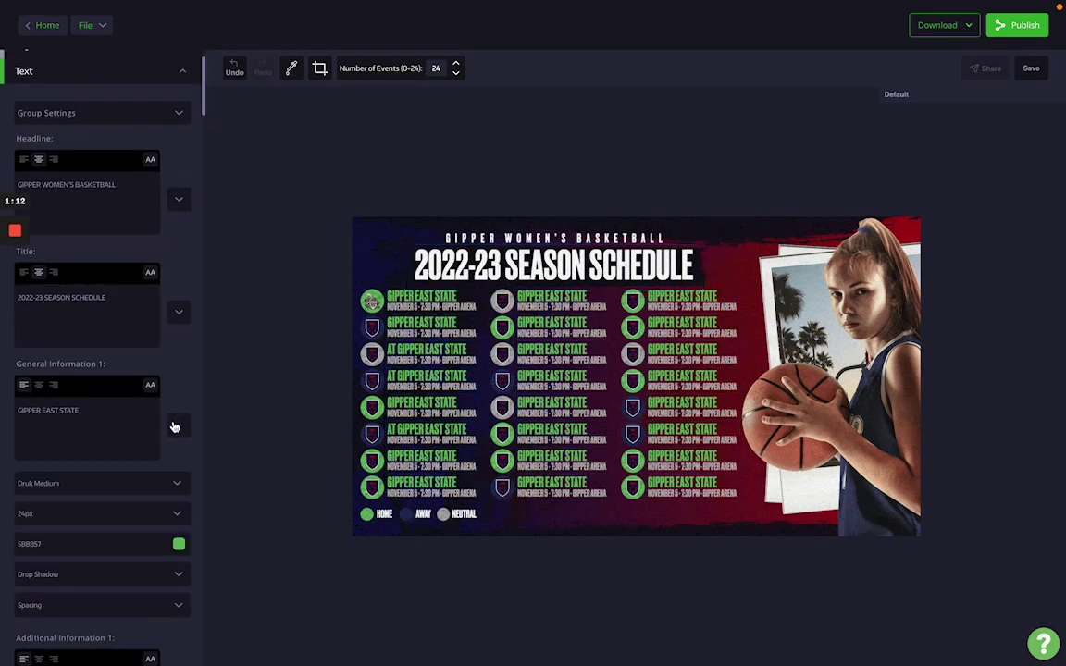
pyautogui.click(179, 424)
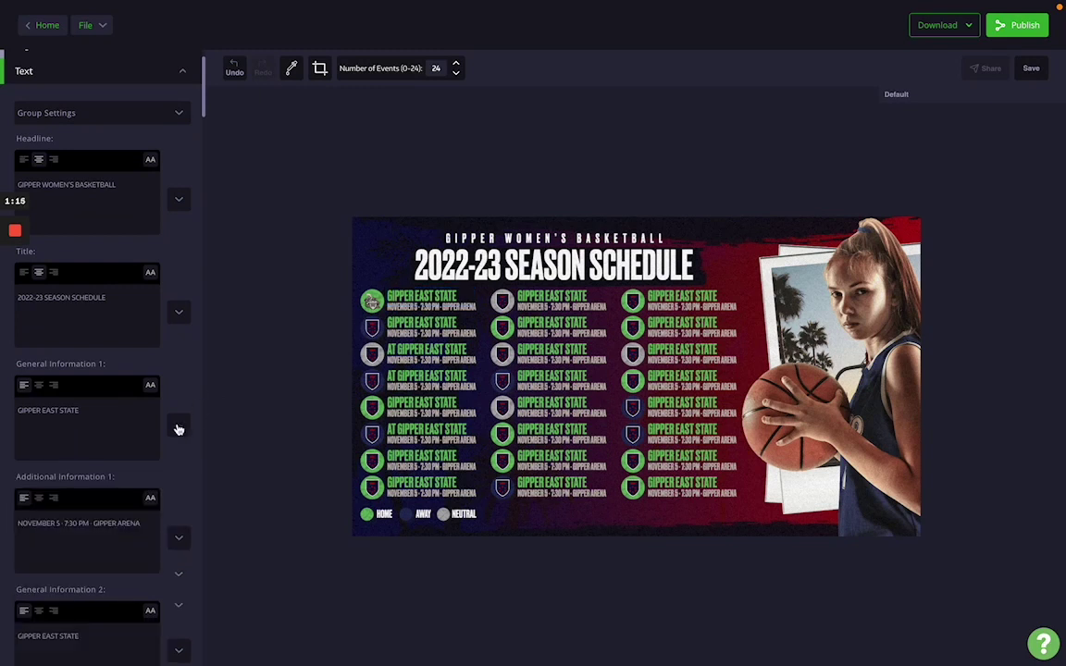
pyautogui.scroll(2, 172, 381)
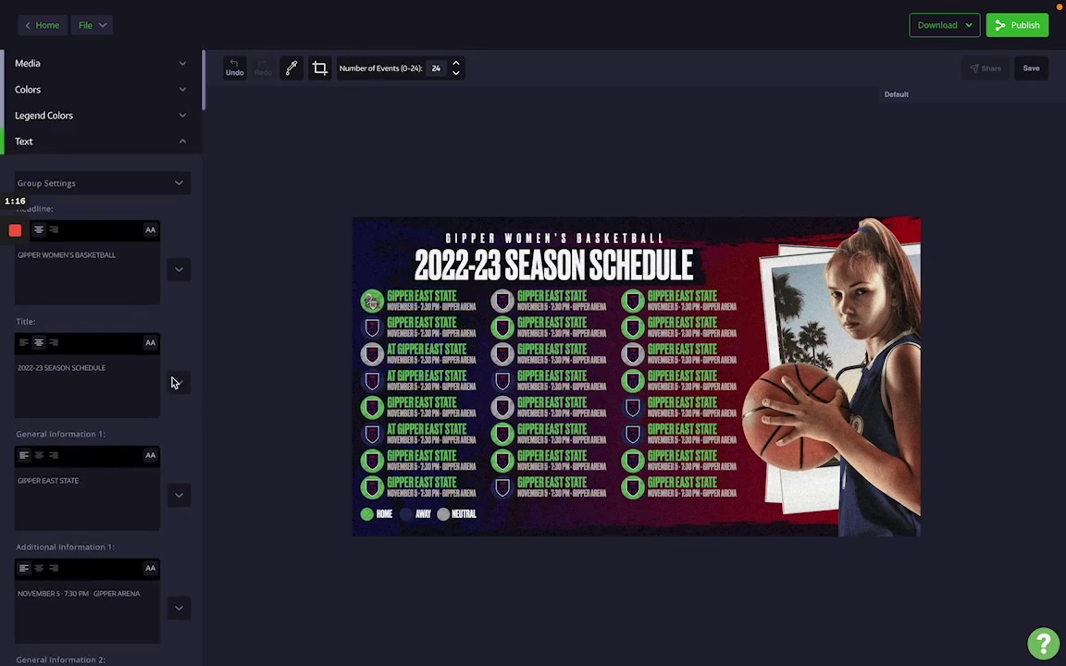
pyautogui.click(181, 187)
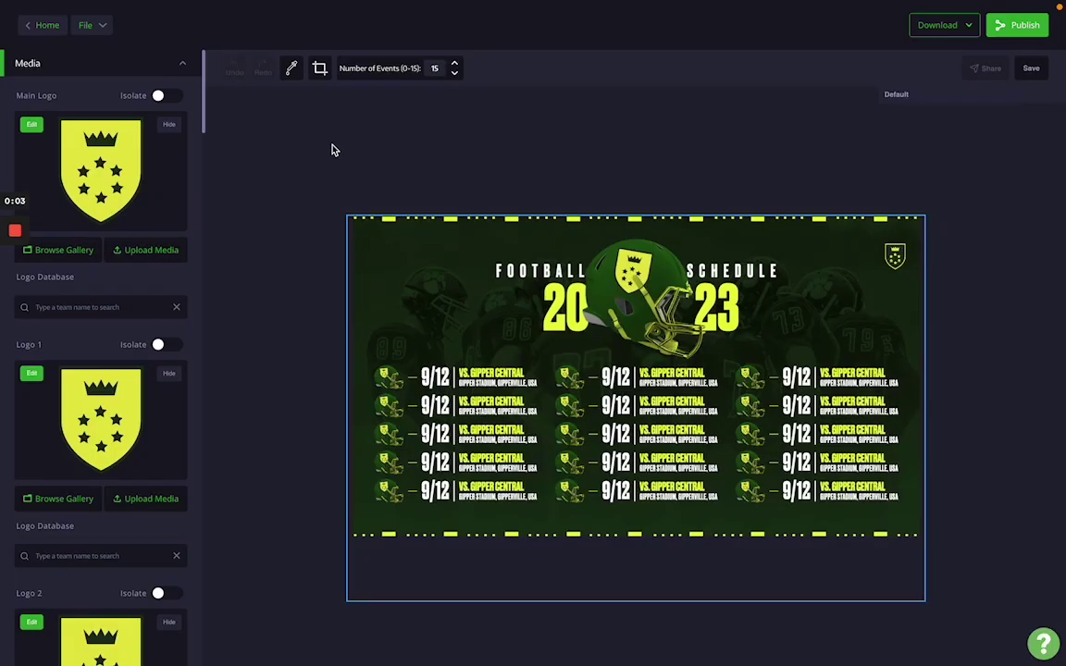
# Replace the football schedule's main logo on the large helmet with the Eagle logo from the media gallery.
pyautogui.click(507, 271)
pyautogui.click(400, 163)
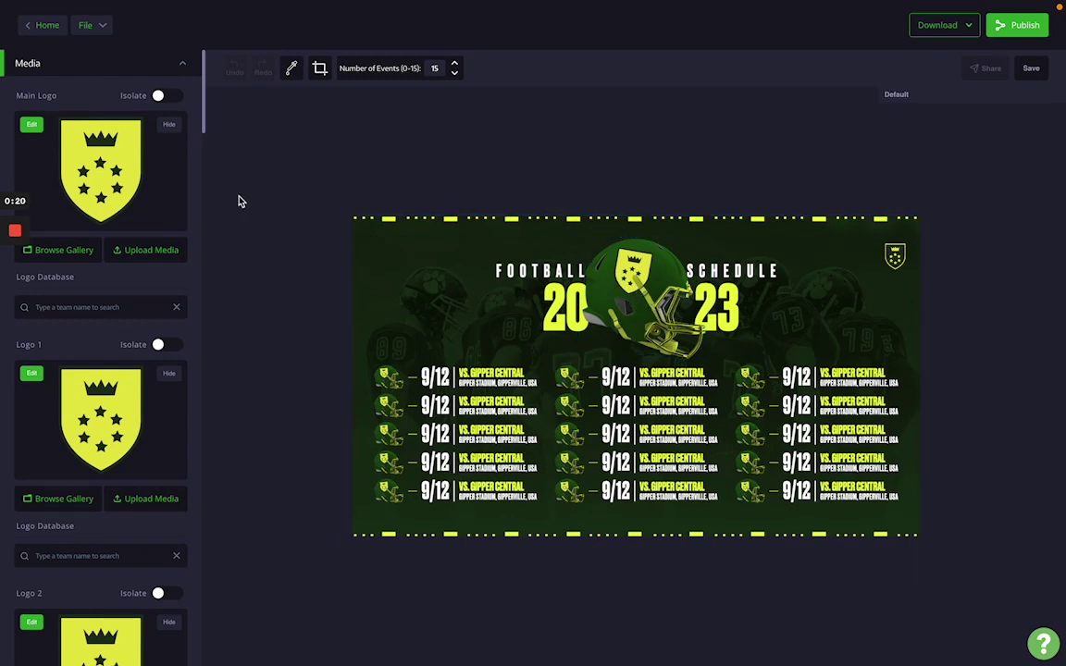
pyautogui.click(74, 252)
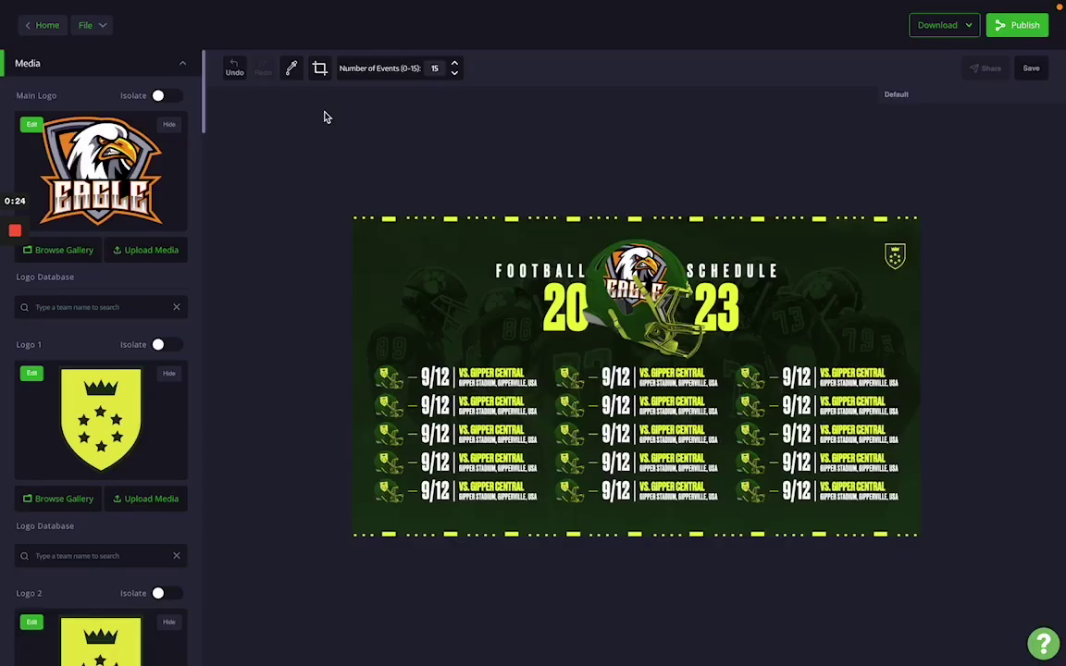
# Use the crop tool to scale the Eagle logo down slightly within the large helmet and leave crop mode.
pyautogui.click(320, 71)
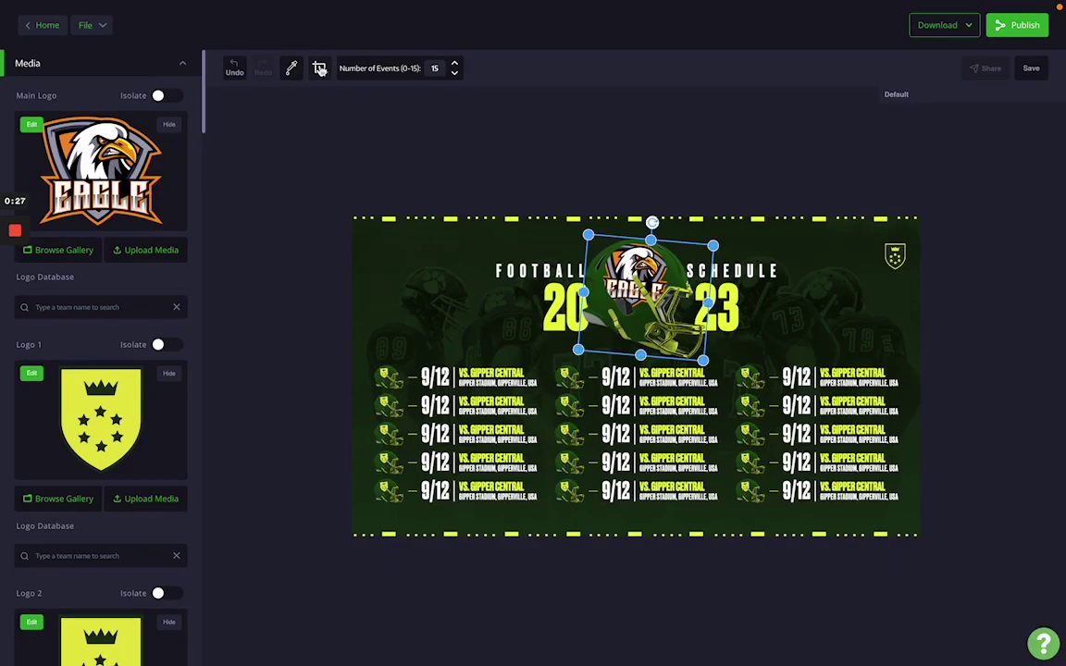
pyautogui.moveTo(599, 243); pyautogui.dragTo(607, 246)
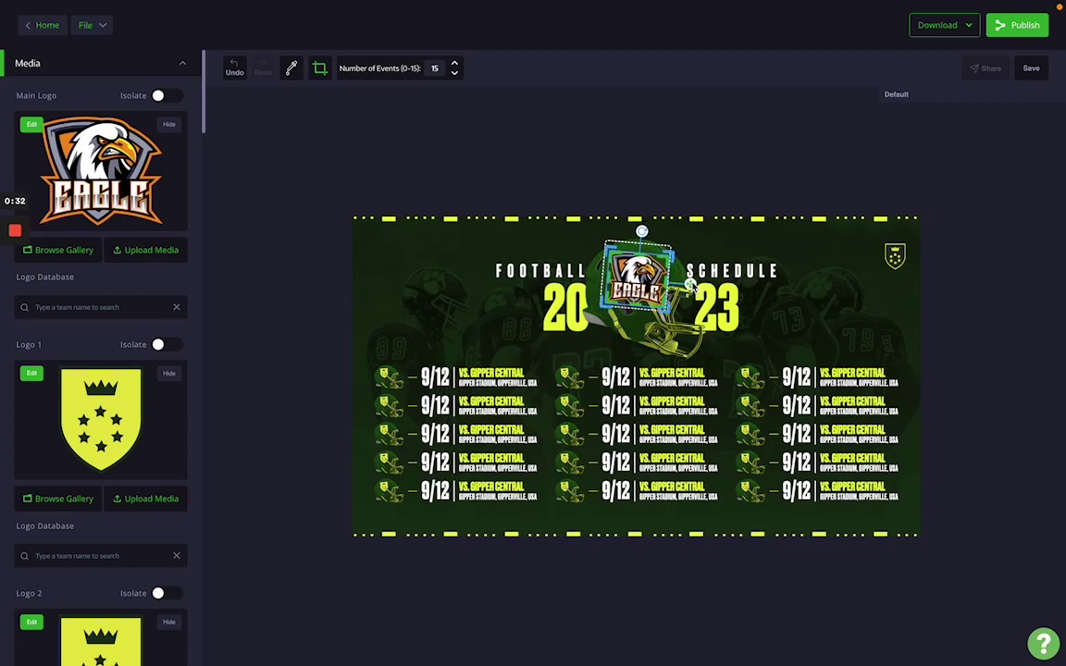
pyautogui.click(288, 65)
pyautogui.click(586, 291)
pyautogui.click(637, 322)
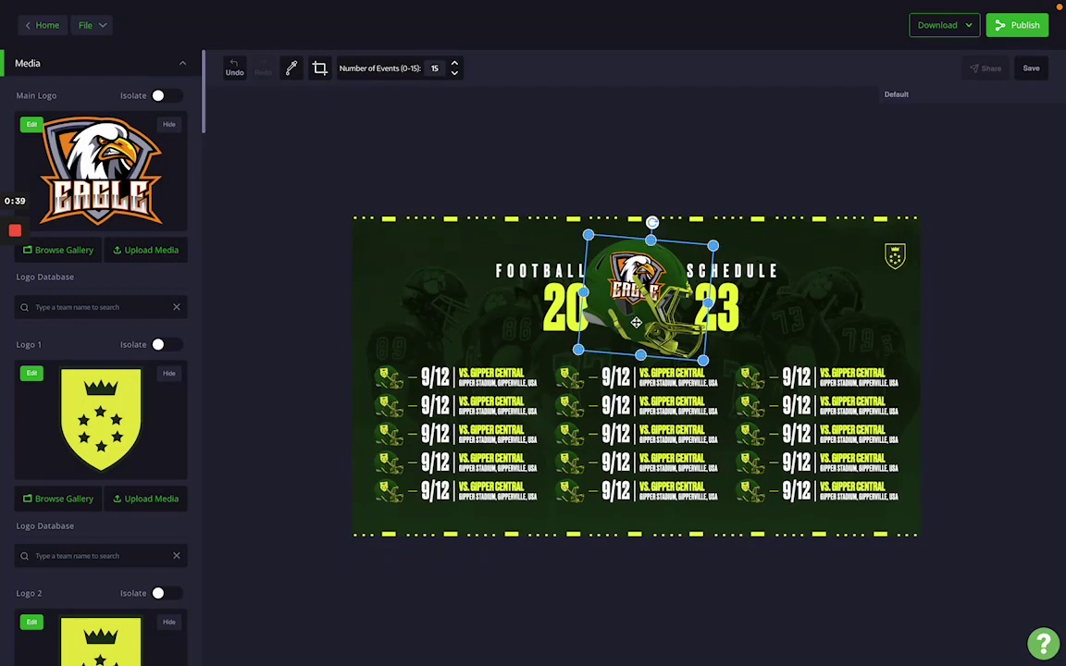
# Recolor the large helmet with sampled colors, trying grey first and settling on the Eagle logo's orange.
pyautogui.click(293, 72)
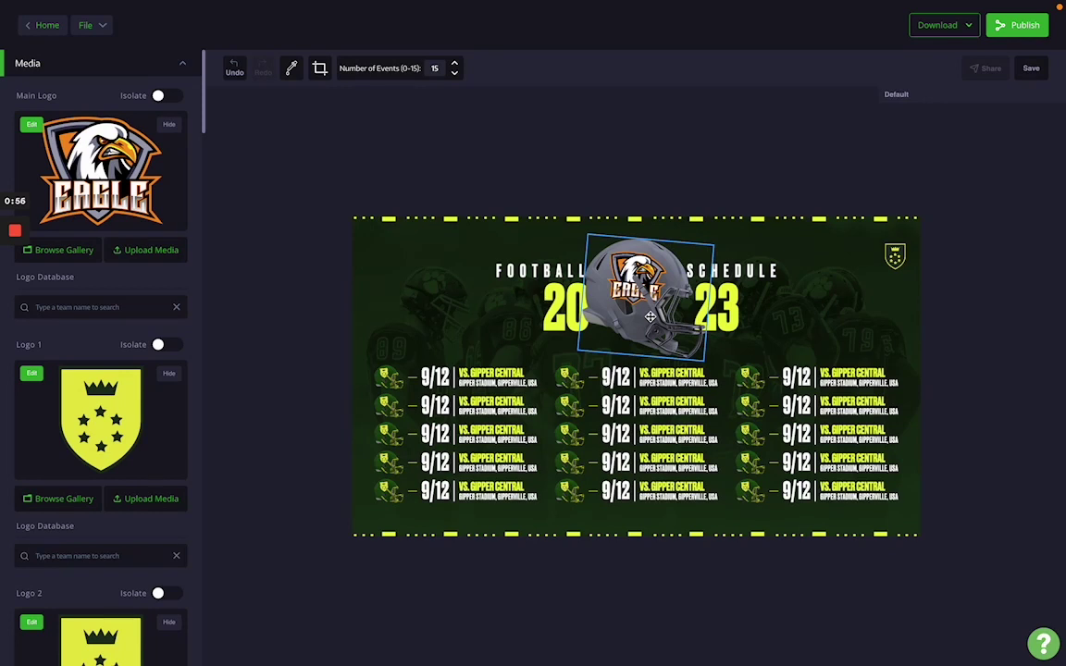
pyautogui.click(650, 316)
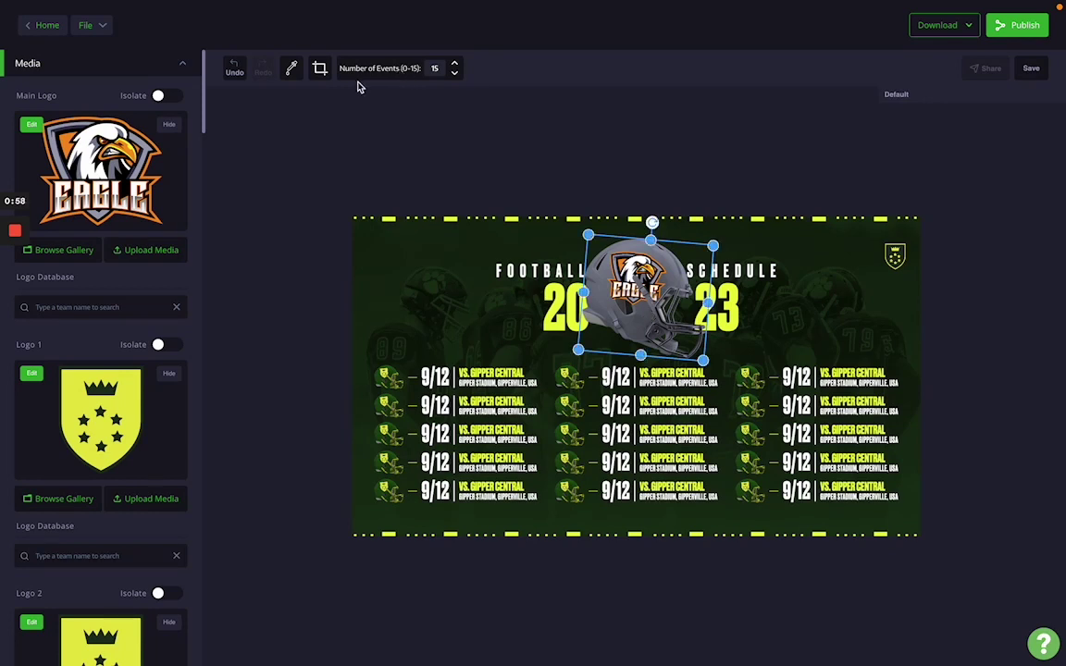
pyautogui.click(294, 73)
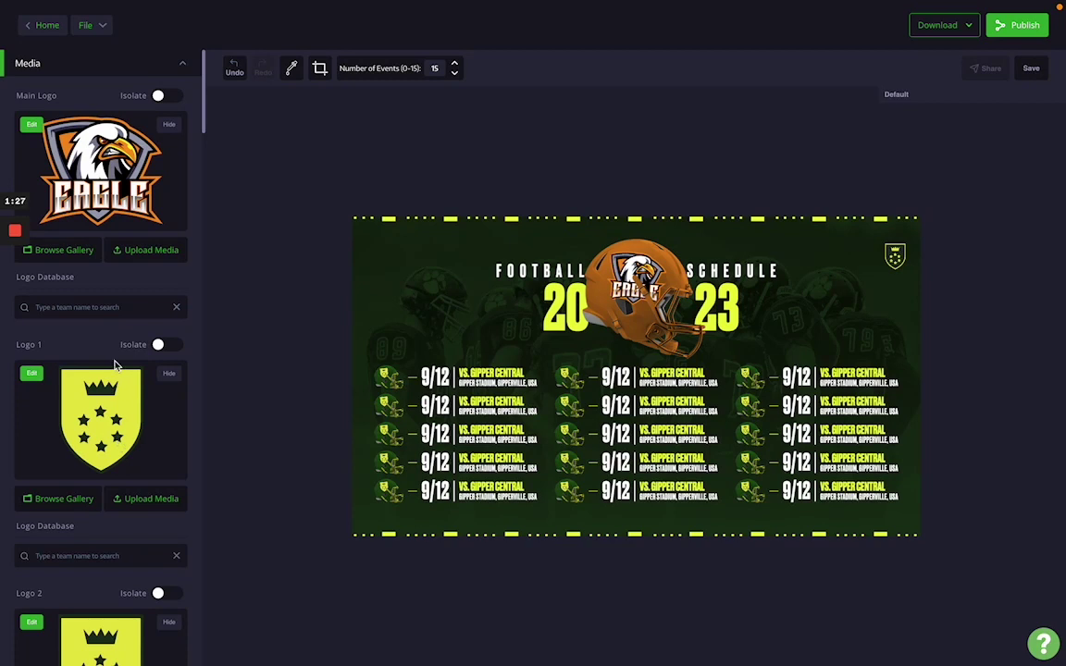
# Search the logo database for "texas" under Logo 1 and apply the University of Texas at Dallas Comets logo.
pyautogui.scroll(-1, 120, 350)
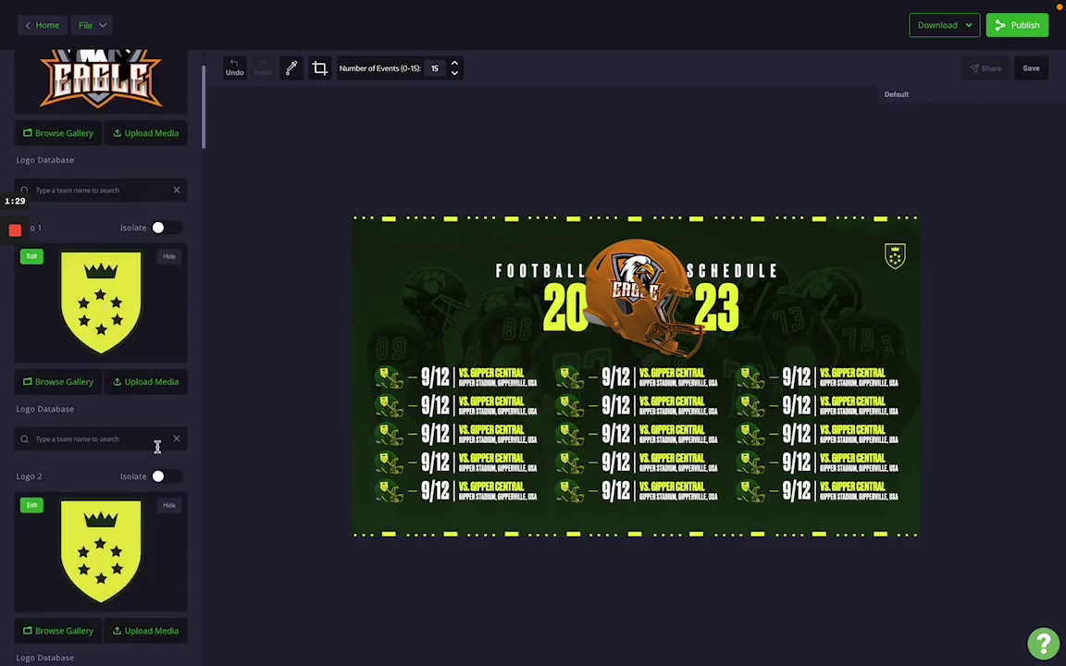
pyautogui.click(109, 439)
pyautogui.write('texas')
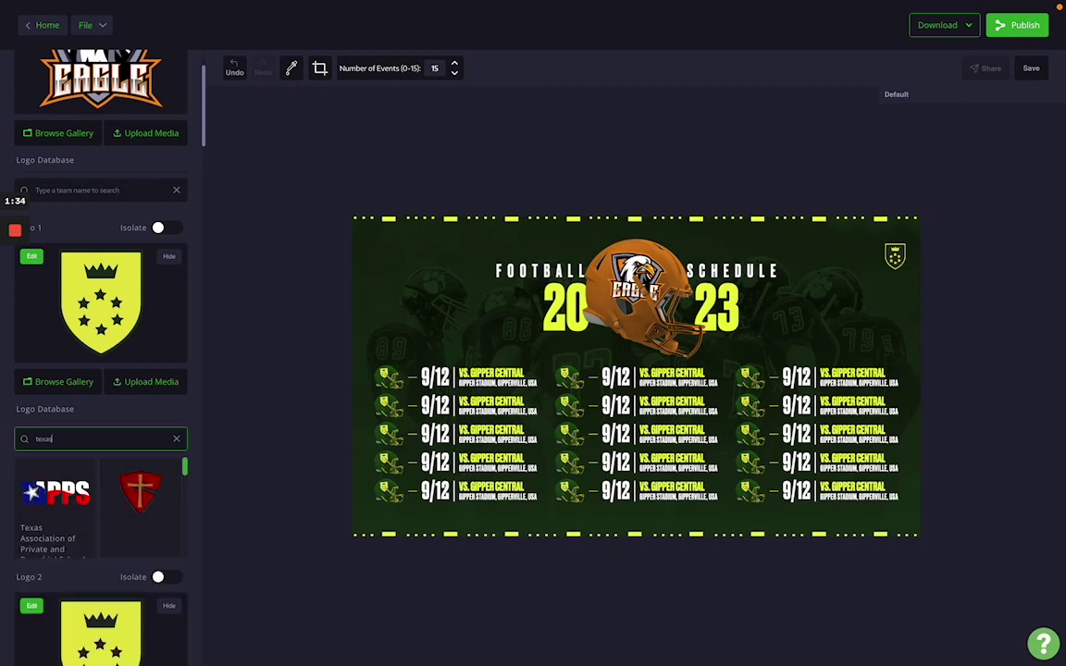
pyautogui.scroll(-4, 133, 511)
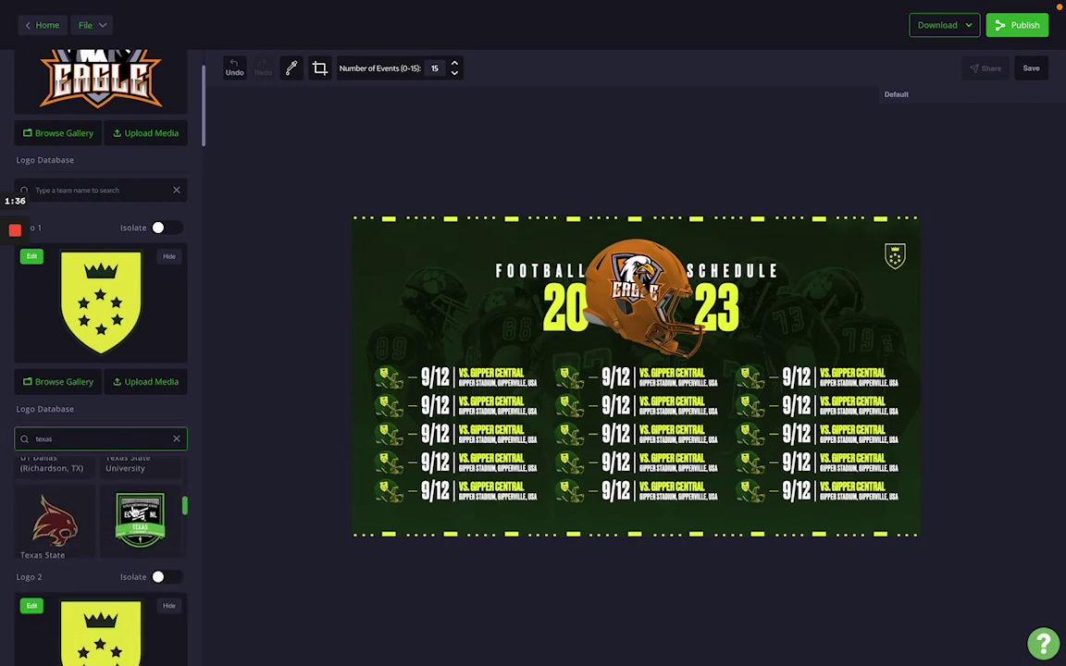
pyautogui.scroll(4, 133, 511)
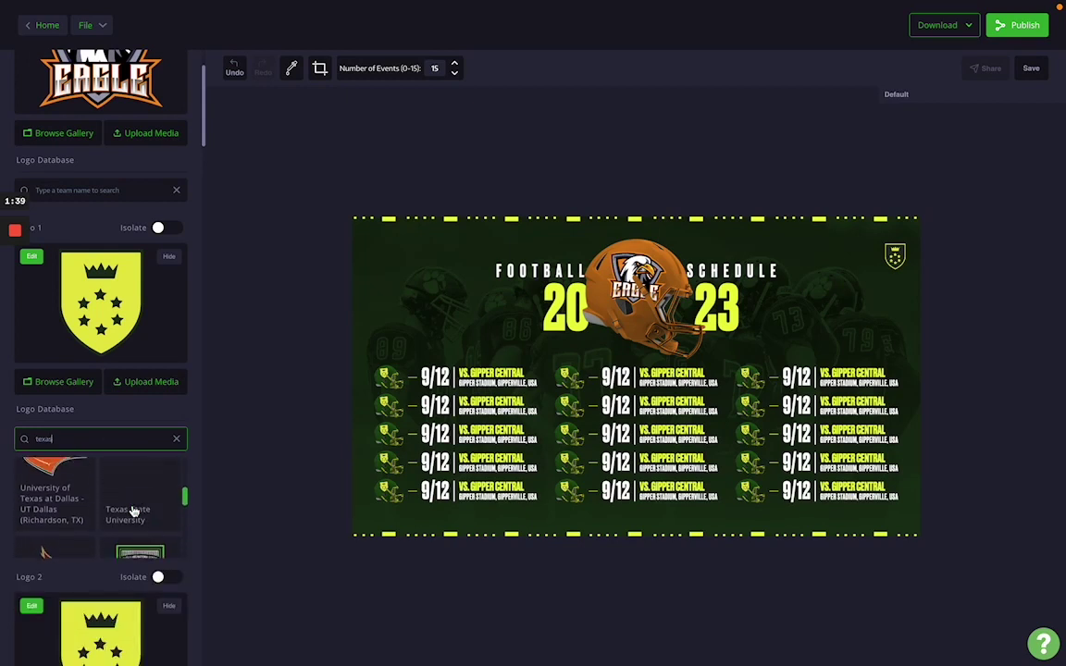
pyautogui.click(47, 482)
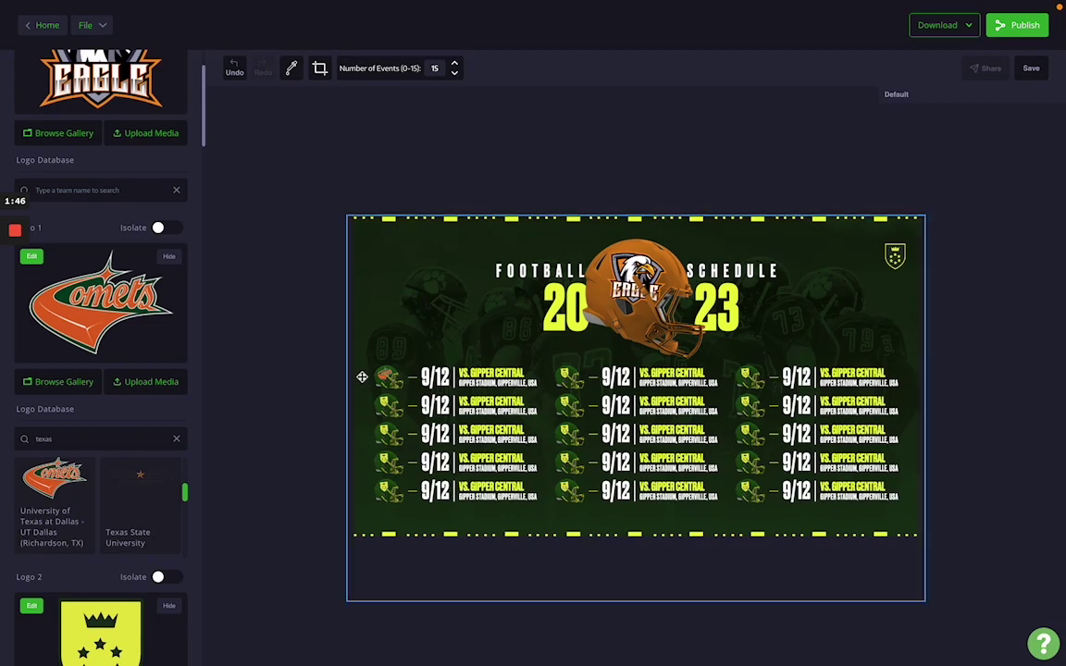
# Recolor the first event's helmet with a dark green sampled from its Comets logo.
pyautogui.click(390, 381)
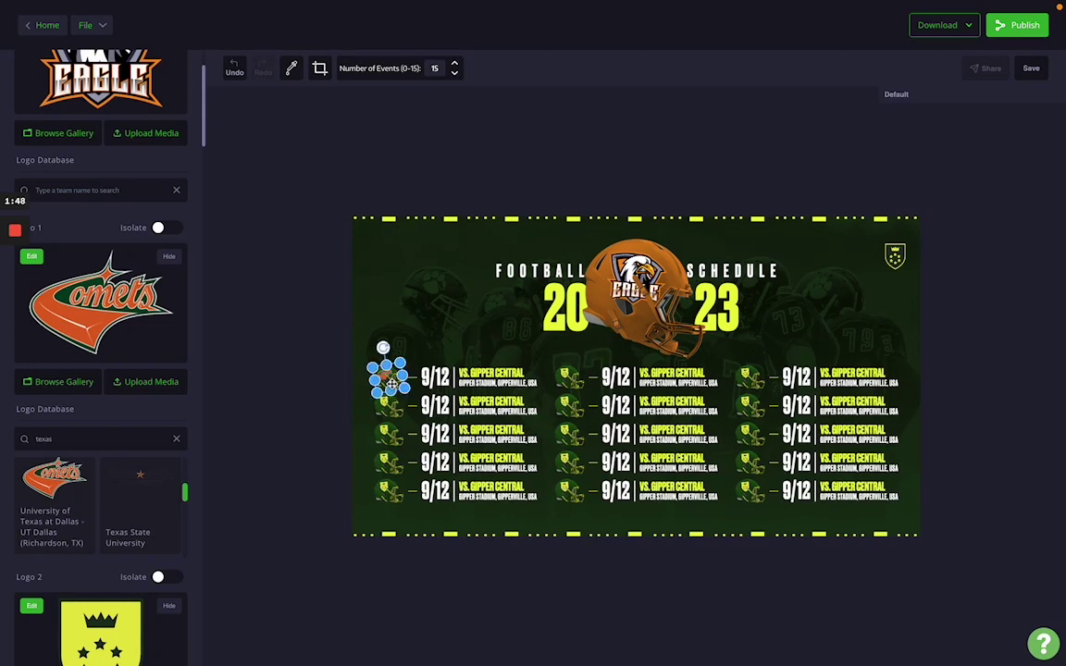
pyautogui.click(292, 72)
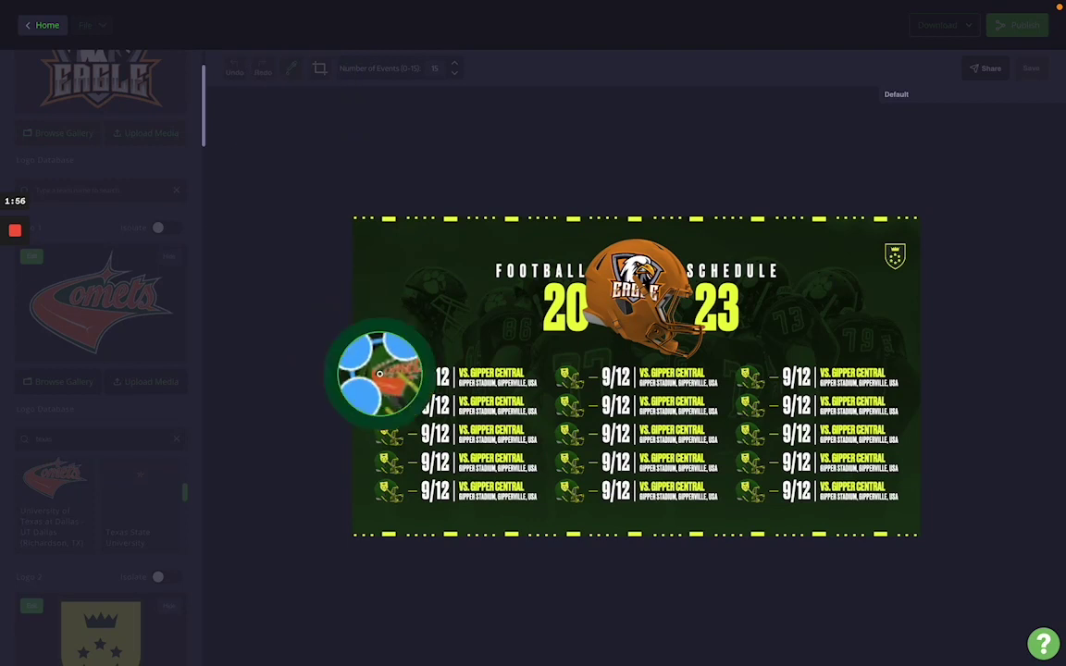
pyautogui.click(379, 374)
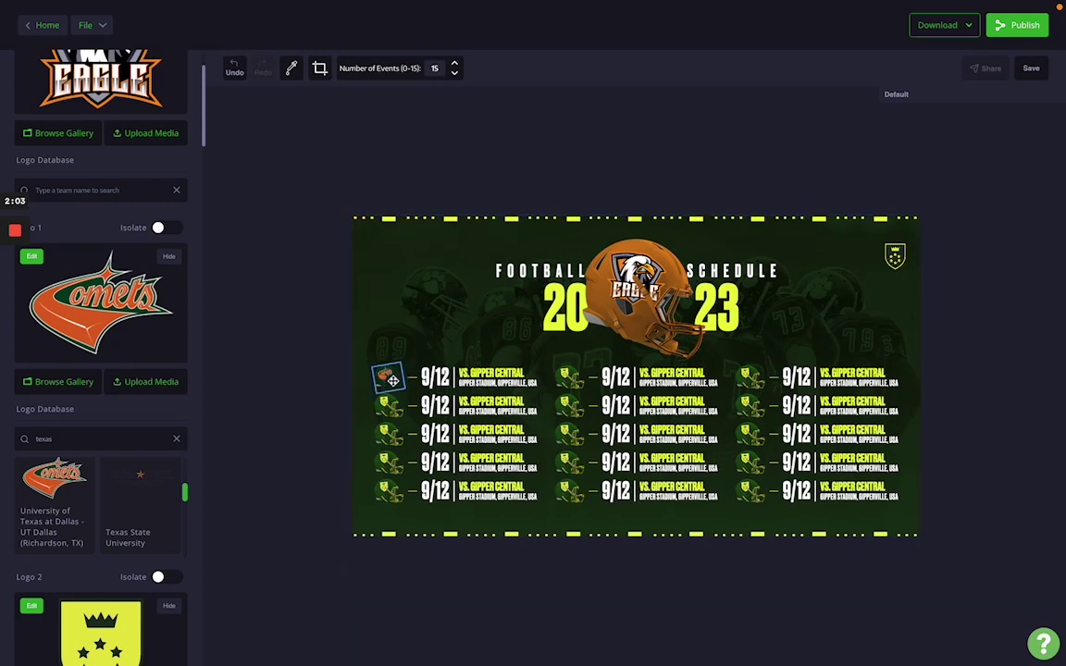
# Set Logo 2 to the University of Texas at San Antonio roadrunner from a "texas" search and recolor its helmet with sampled red.
pyautogui.scroll(-4, 91, 445)
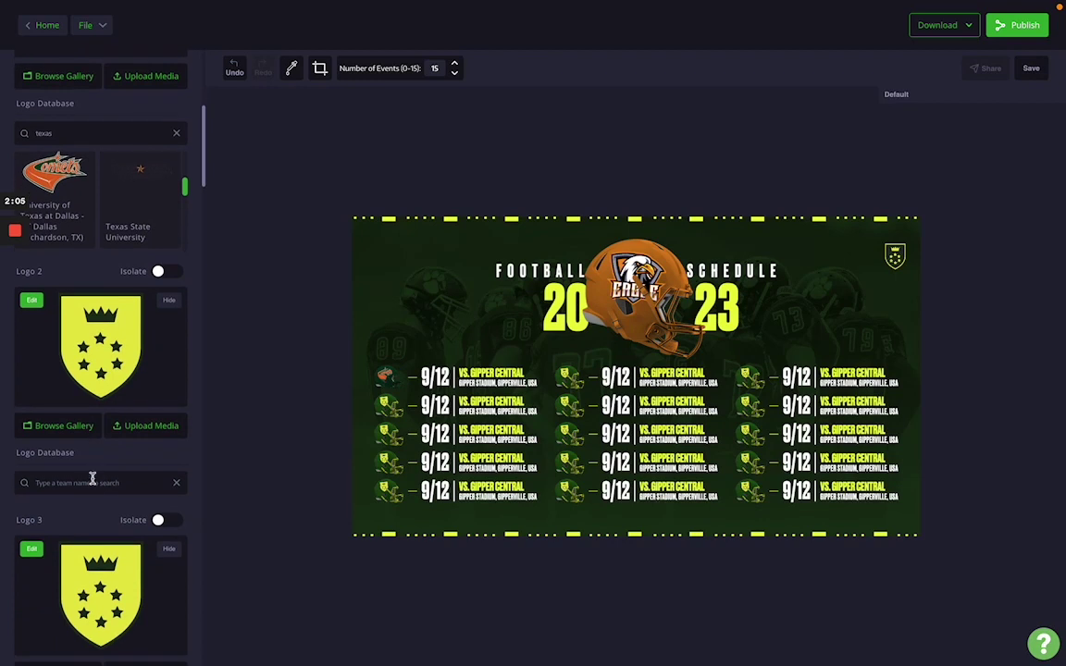
pyautogui.click(89, 484)
pyautogui.write('te')
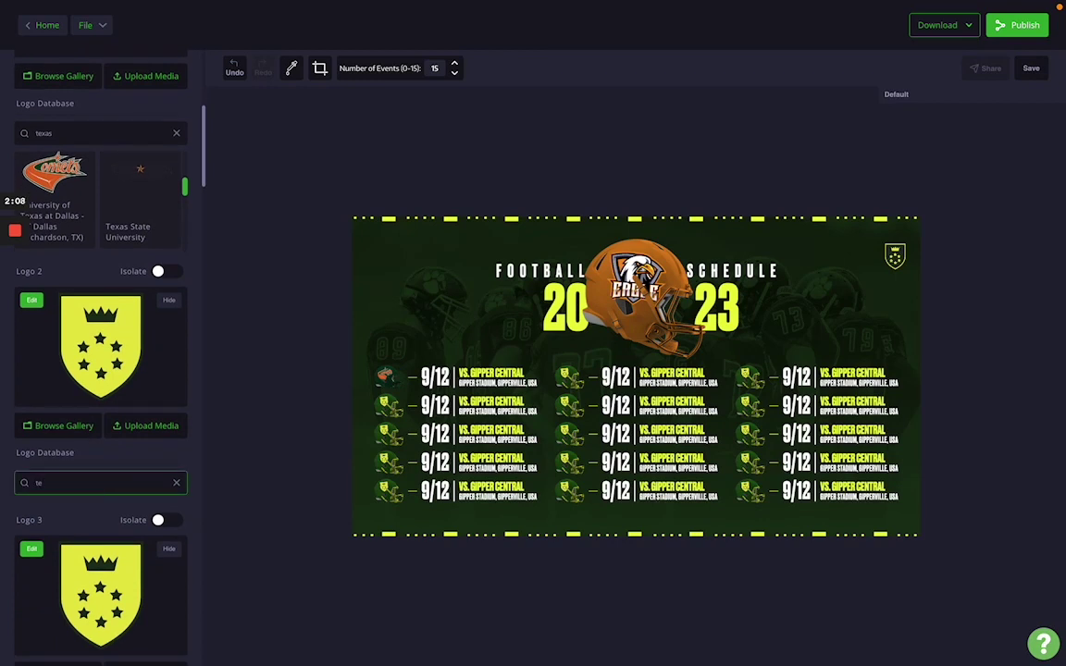
pyautogui.write('xas')
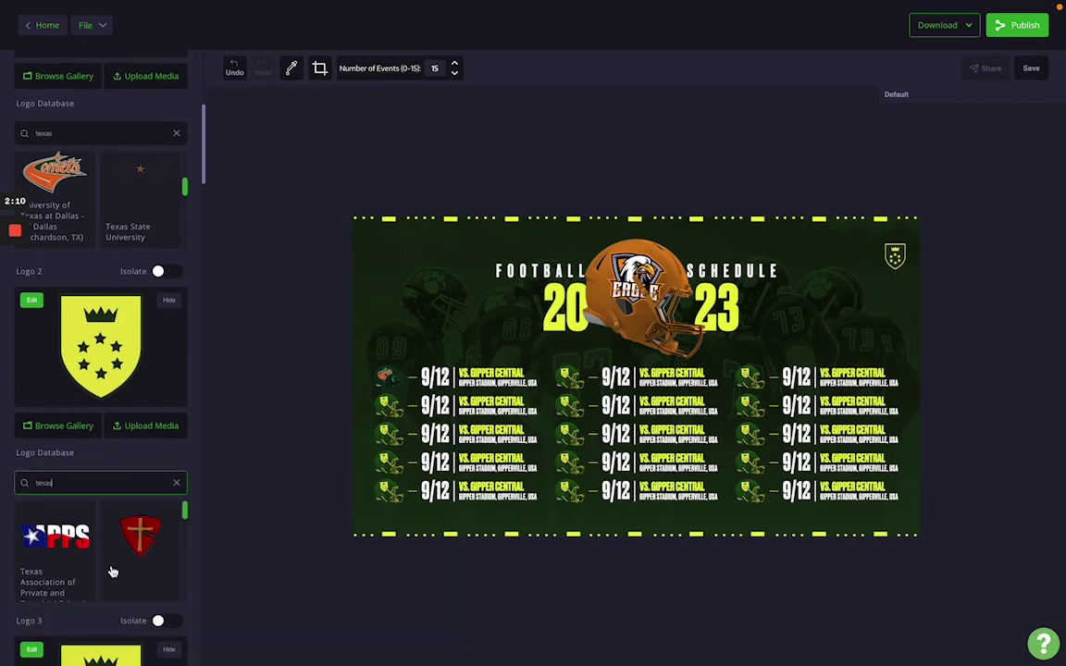
pyautogui.scroll(-3, 111, 572)
pyautogui.scroll(-5, 113, 570)
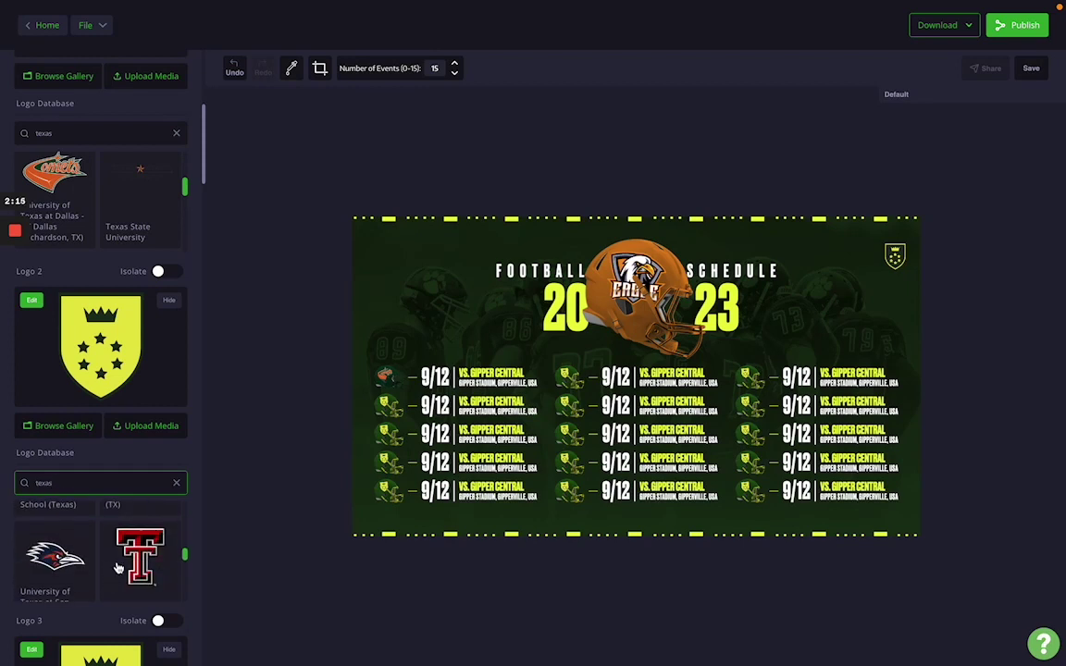
pyautogui.click(54, 553)
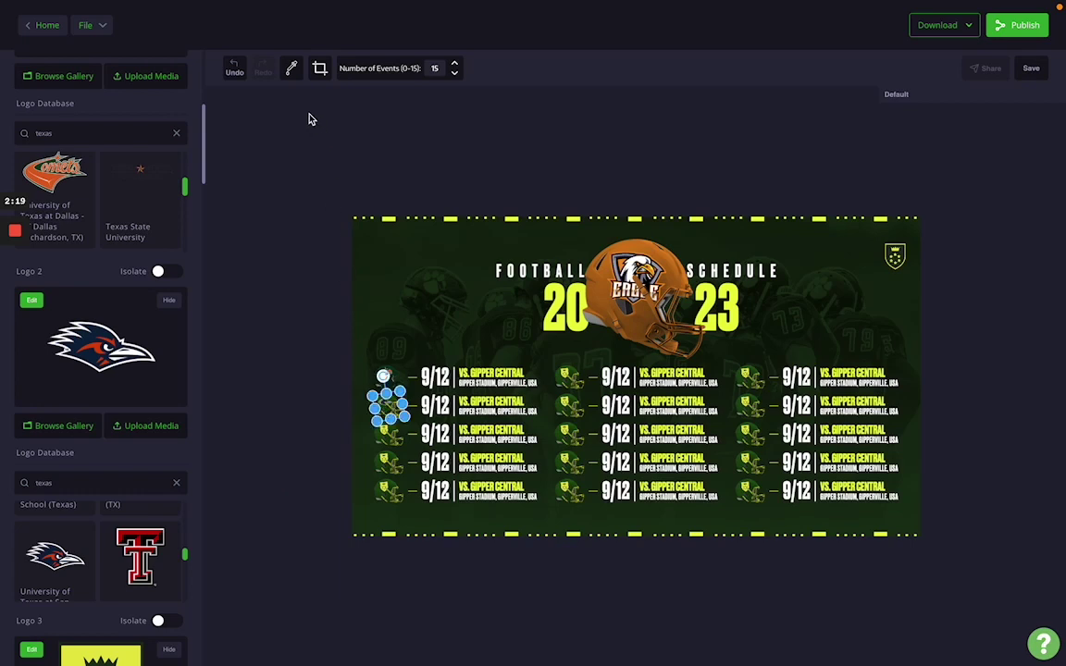
pyautogui.click(383, 403)
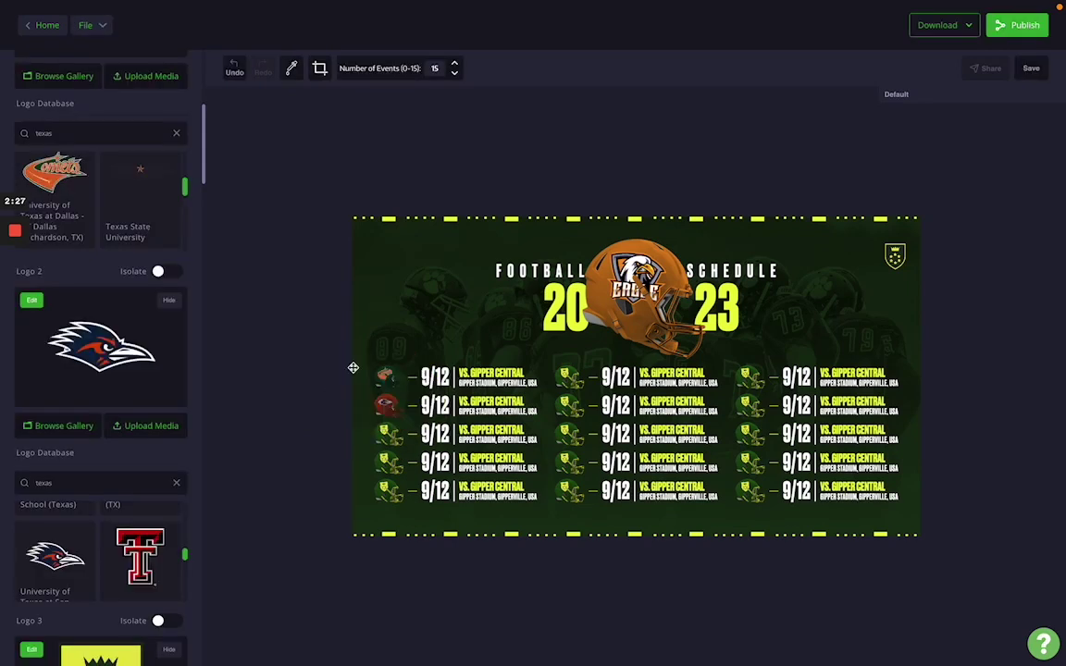
# Search the logo database for "texas" under Logo 3 and apply the orange-and-black University of Texas falcon logo.
pyautogui.scroll(-10, 123, 555)
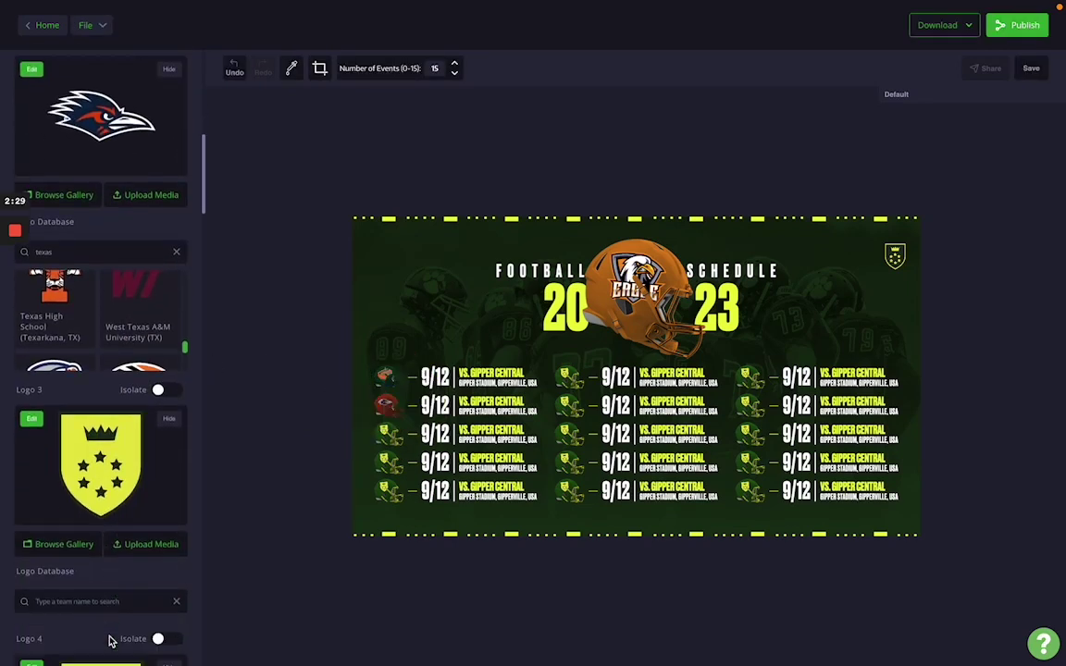
pyautogui.click(74, 414)
pyautogui.write('texas')
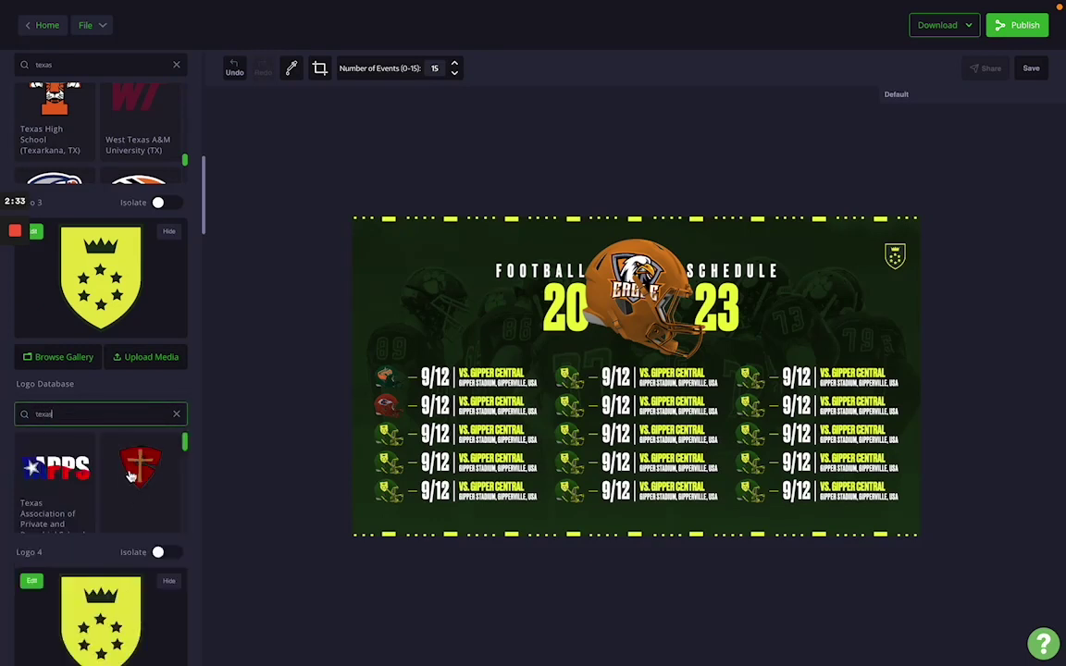
pyautogui.scroll(-5, 136, 490)
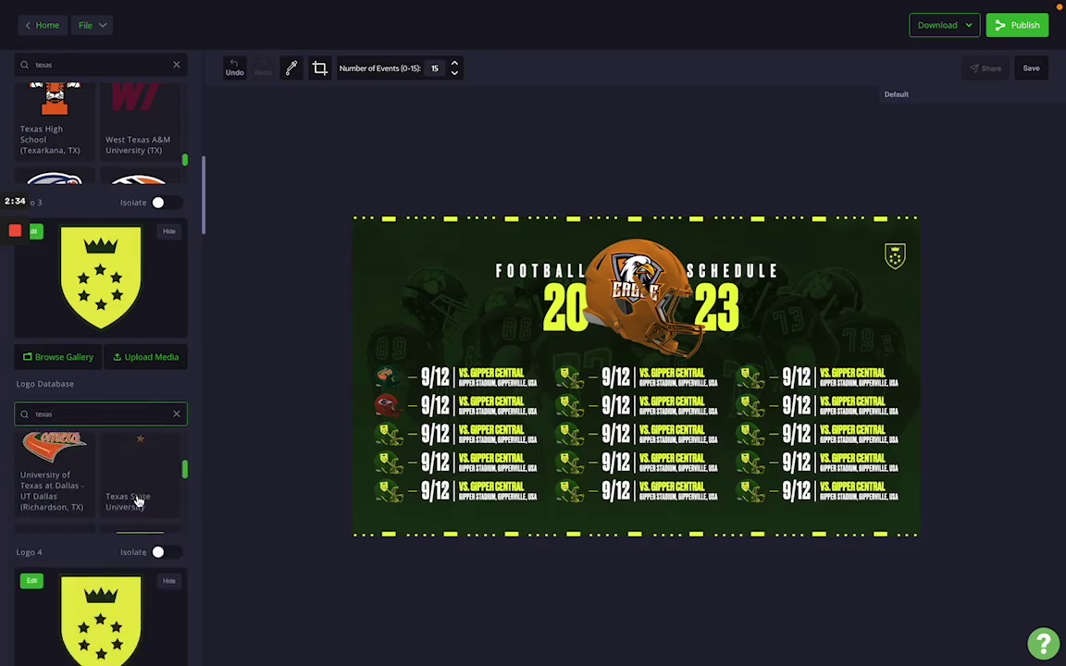
pyautogui.scroll(-5, 136, 490)
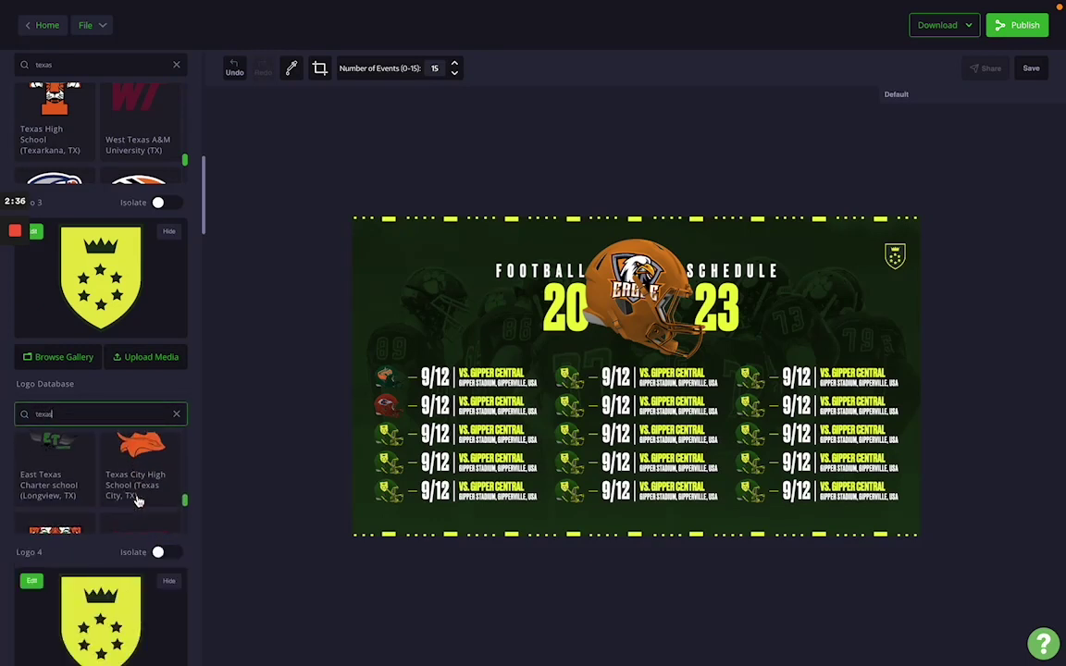
pyautogui.scroll(-4, 130, 473)
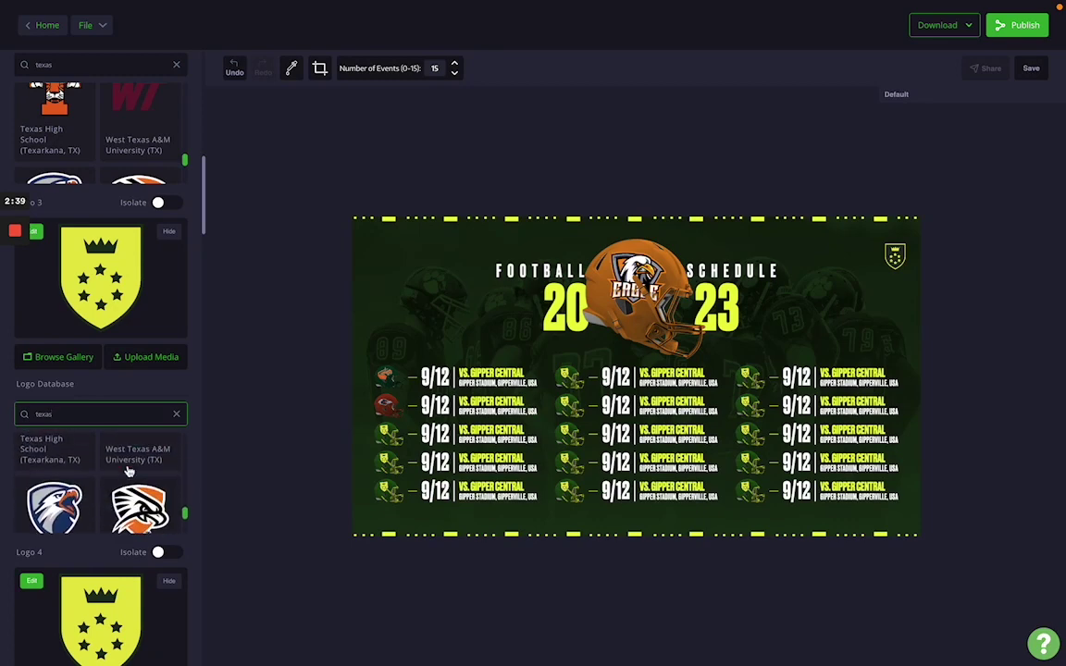
pyautogui.click(141, 476)
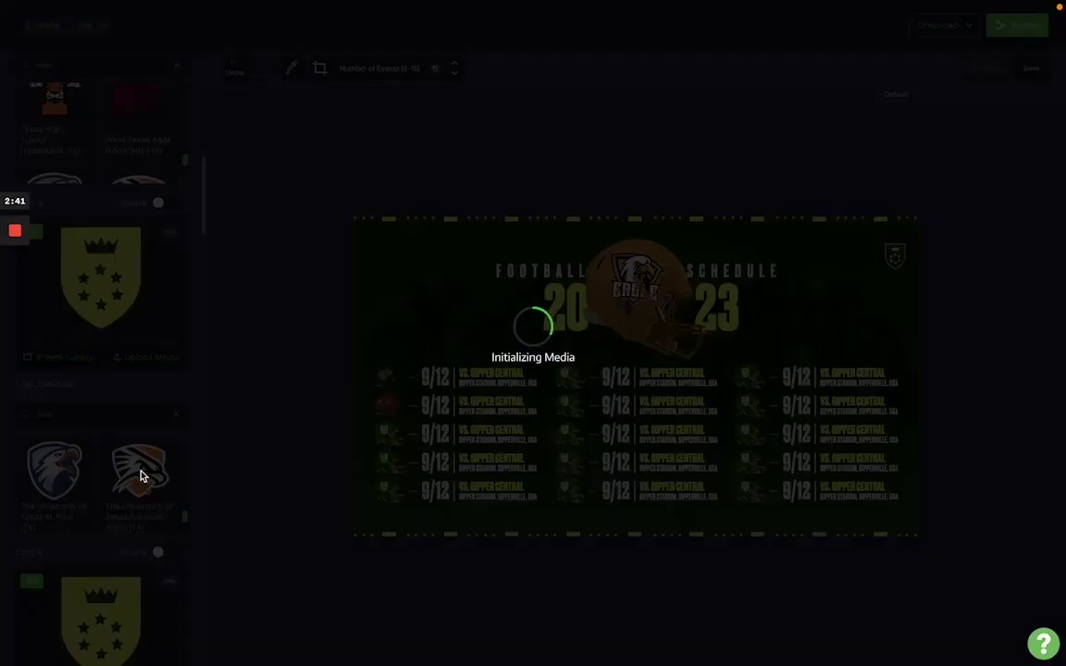